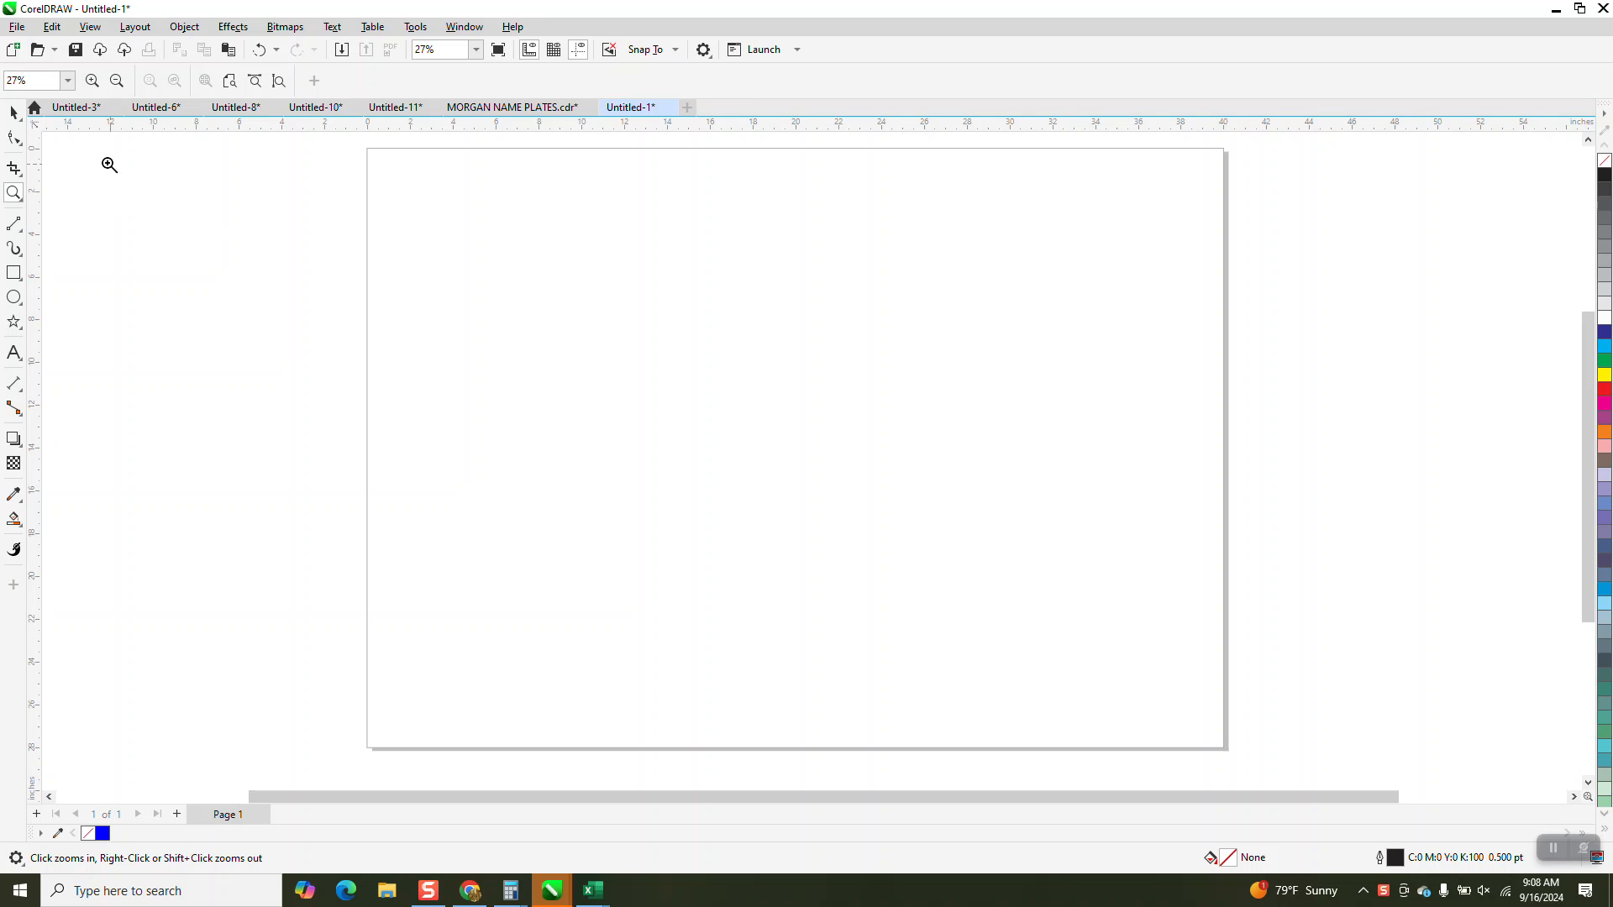
Start recording a macro named glines, stored in GlobalMacros.
left_click(14, 112)
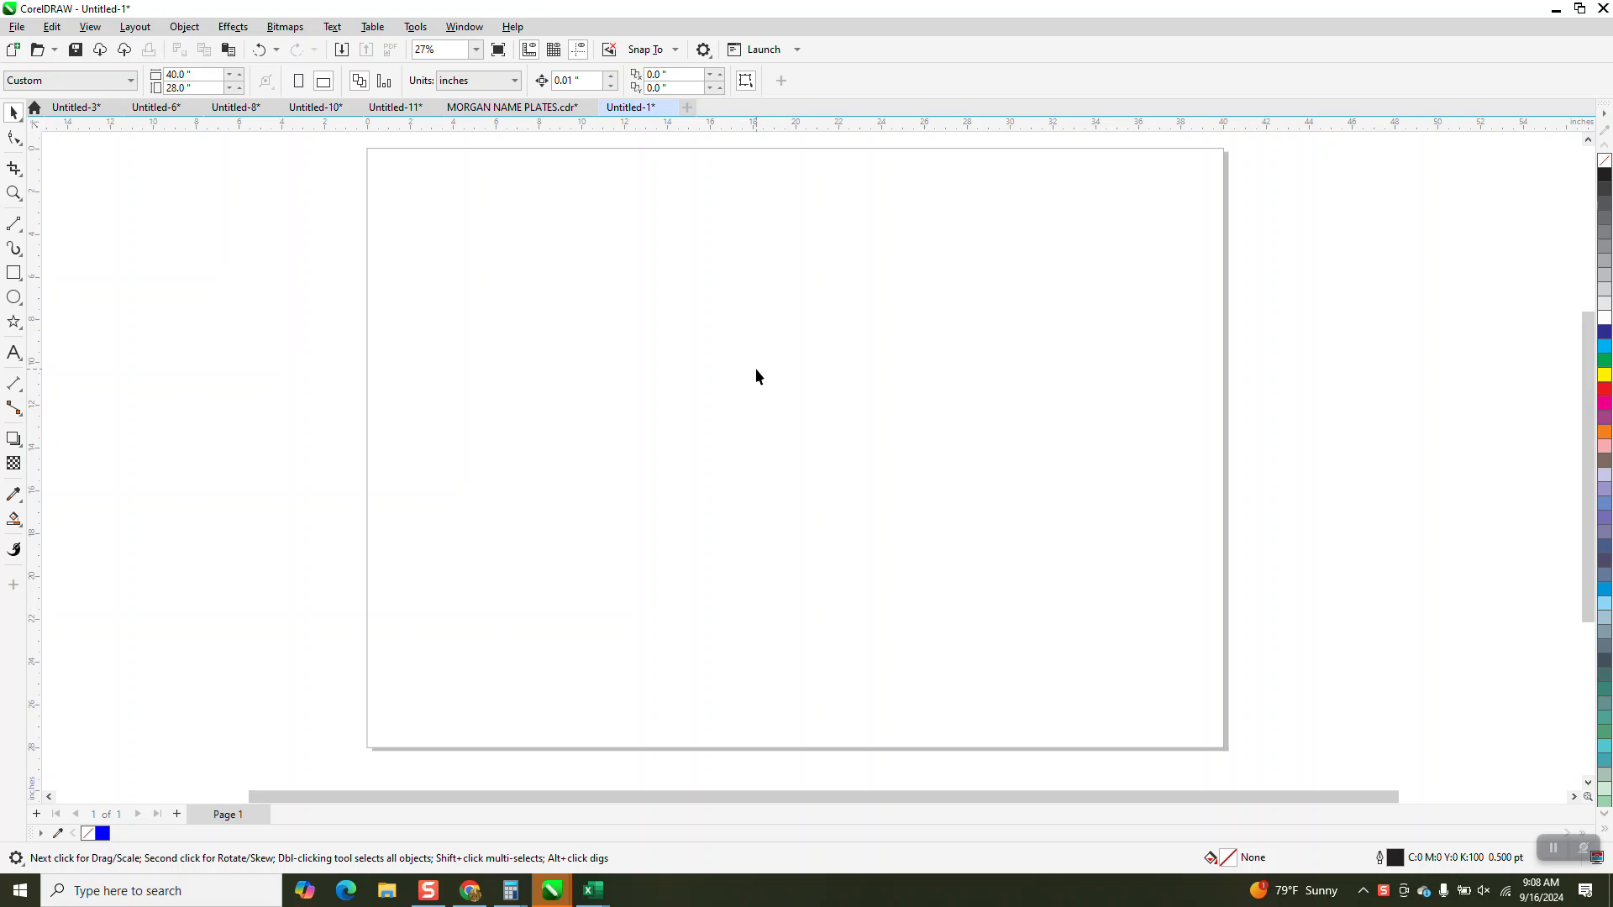
left_click(416, 28)
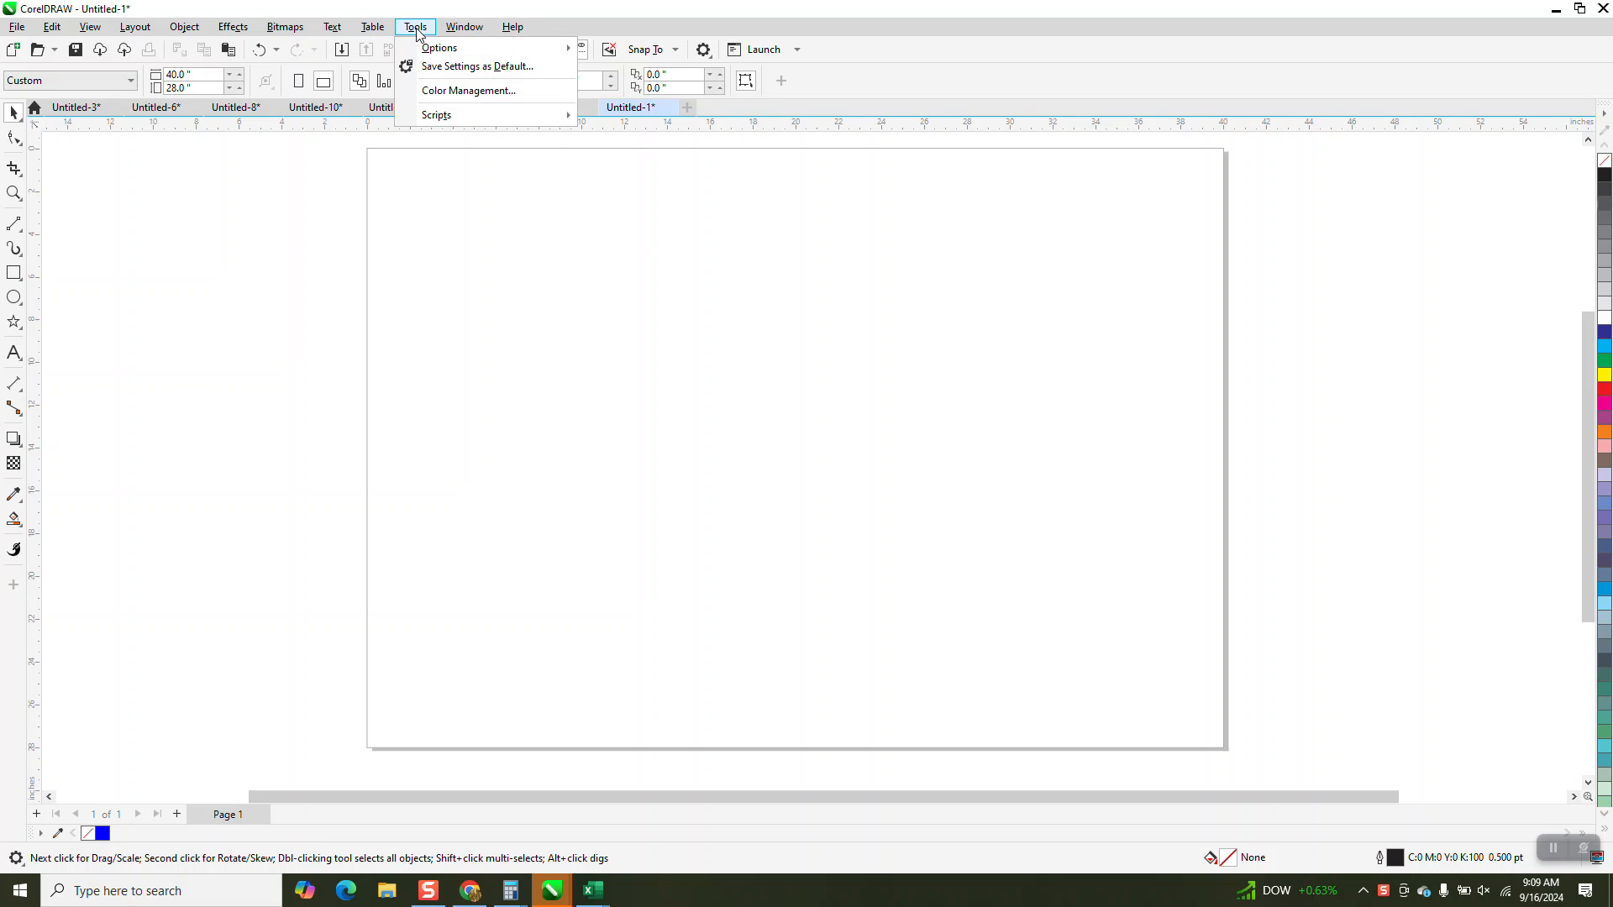
mouse_move(445, 117)
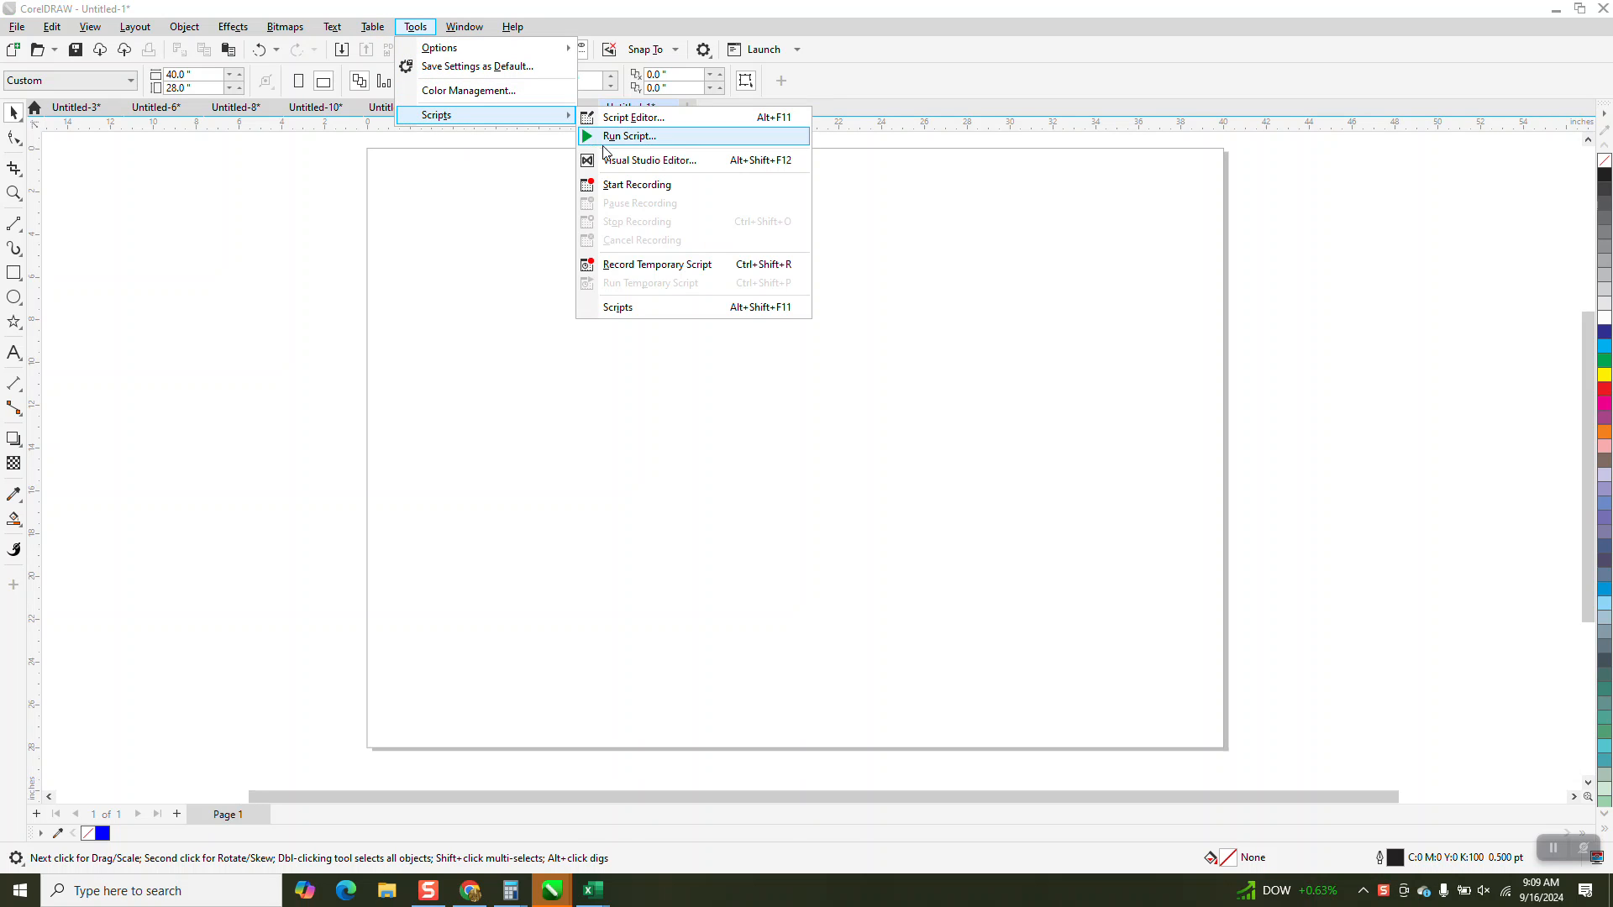
left_click(626, 184)
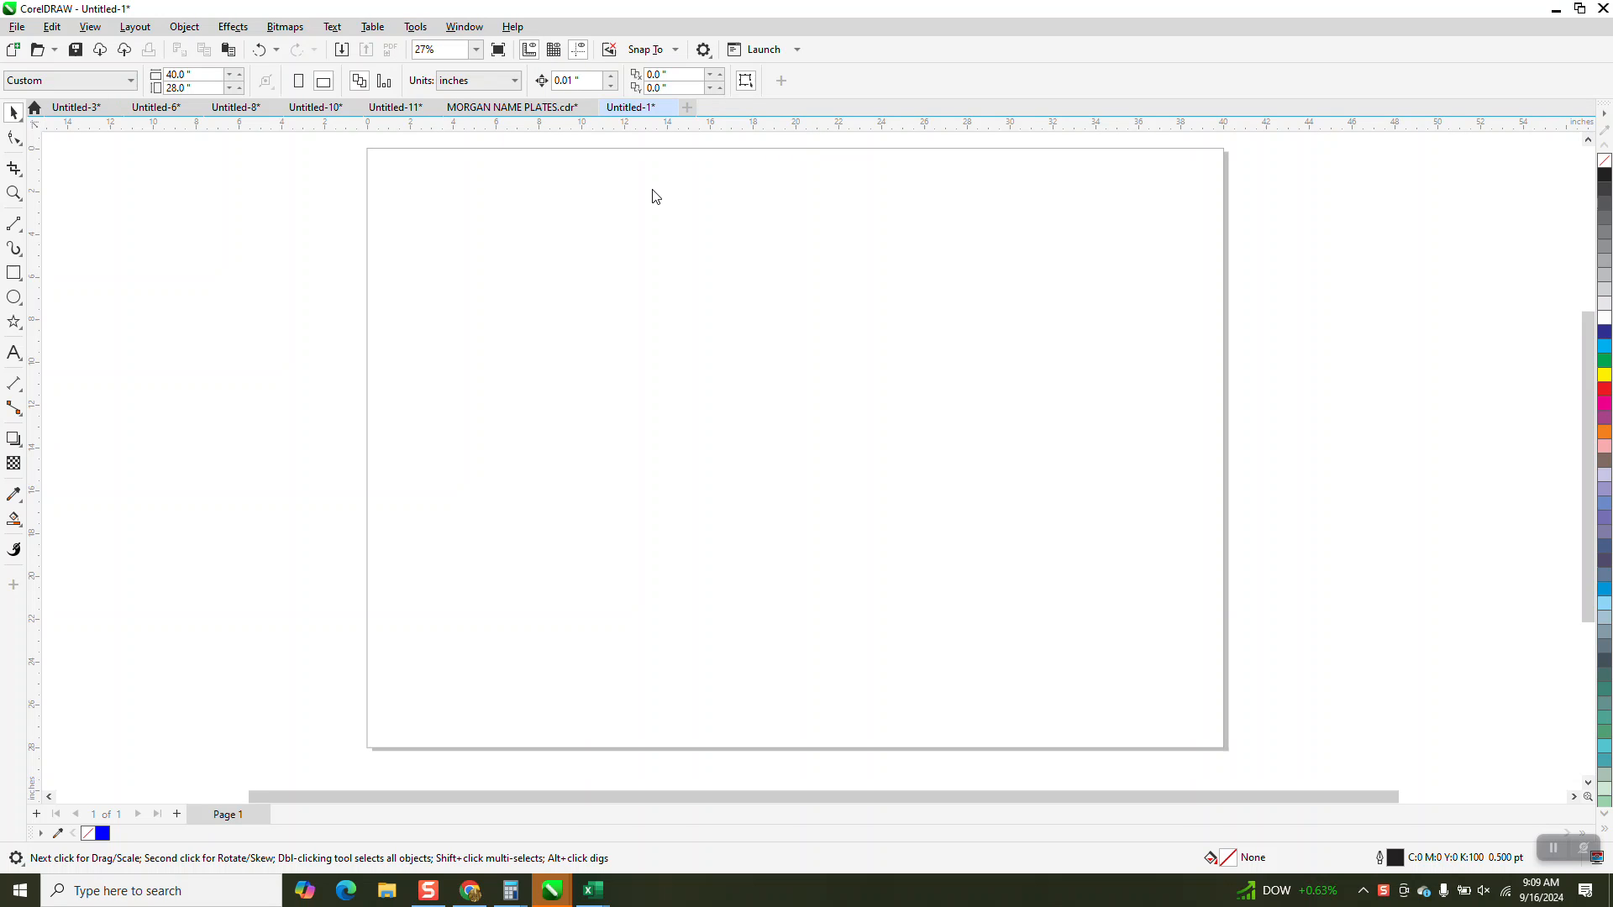
type("glines")
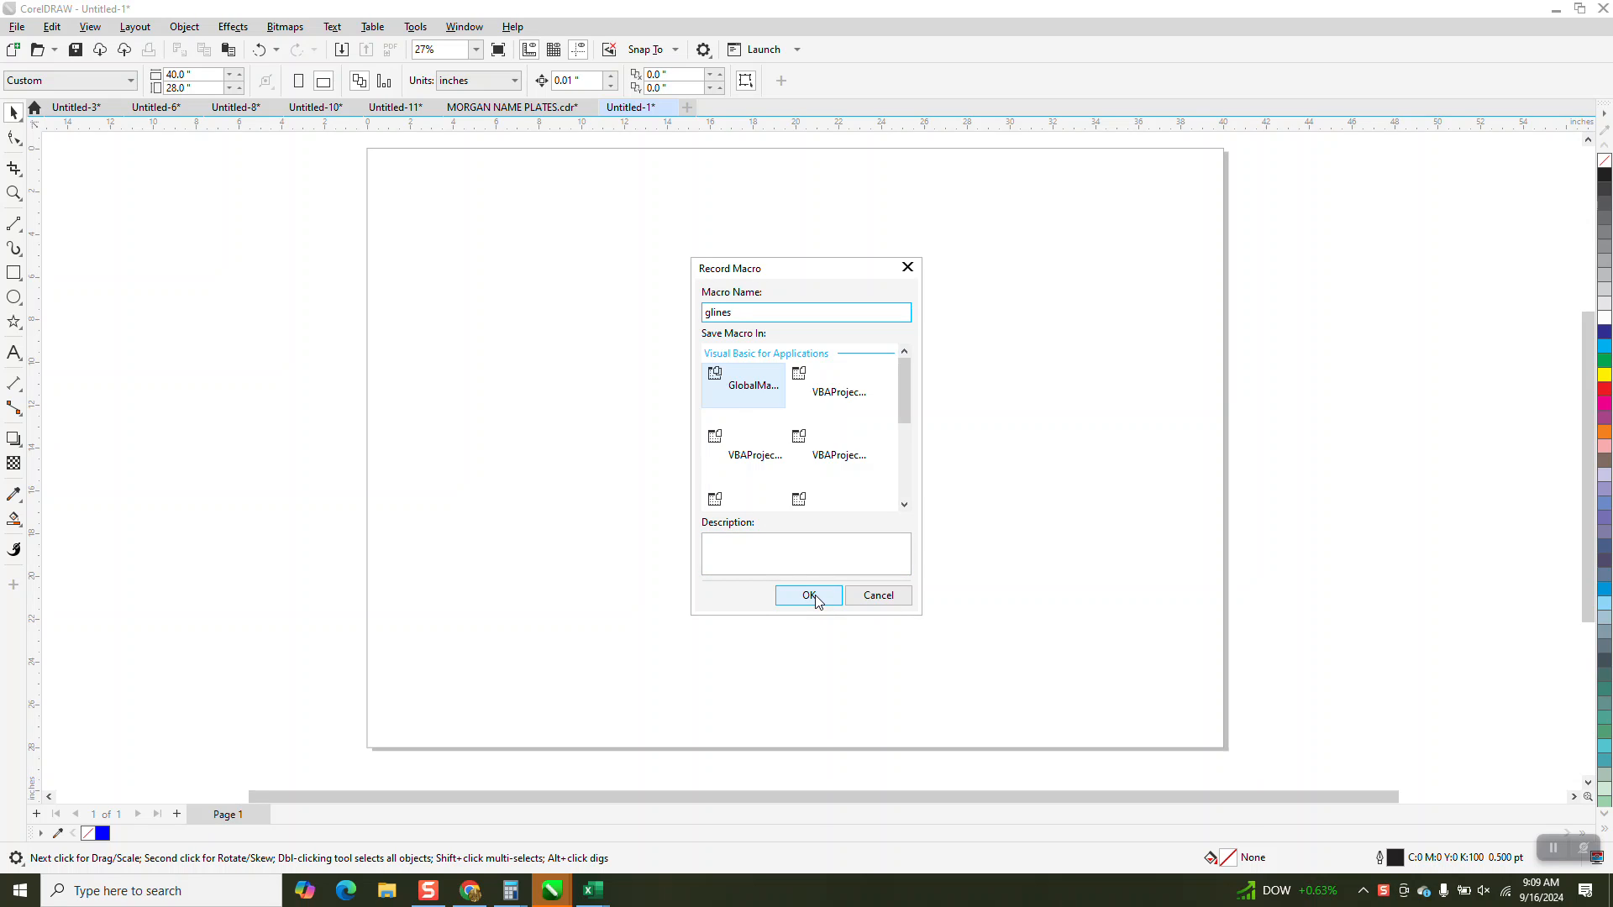
left_click(811, 596)
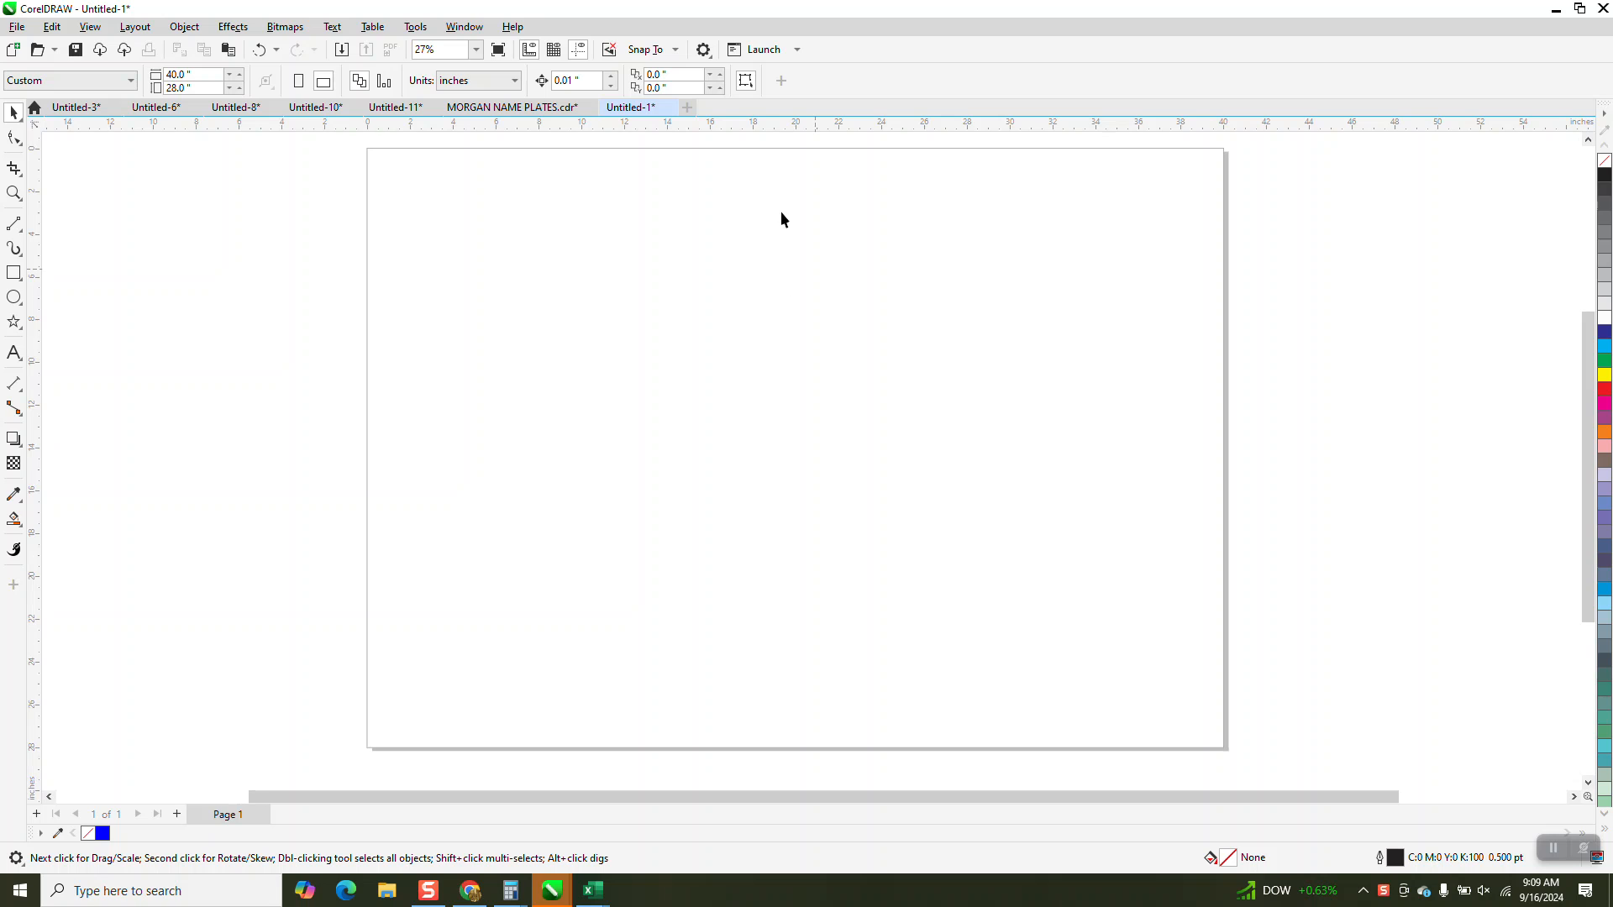
Add one horizontal and one vertical guideline, and center each of them on the page.
left_click_drag(771, 131, 778, 291)
key("p")
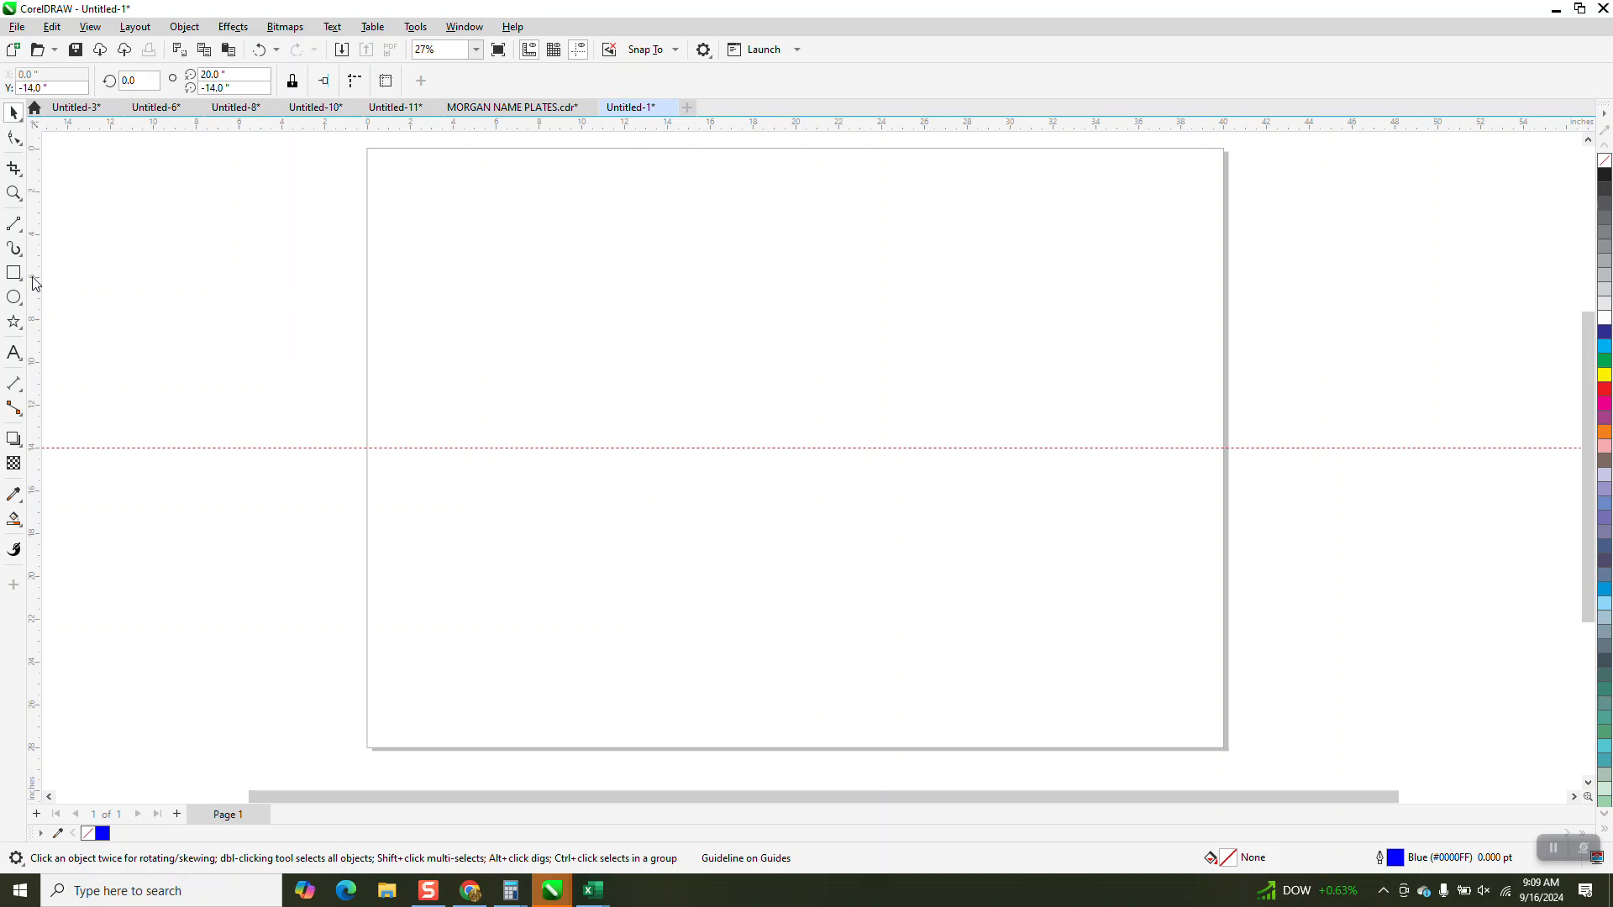
left_click_drag(33, 283, 94, 316)
left_click_drag(365, 377, 699, 397)
key("p")
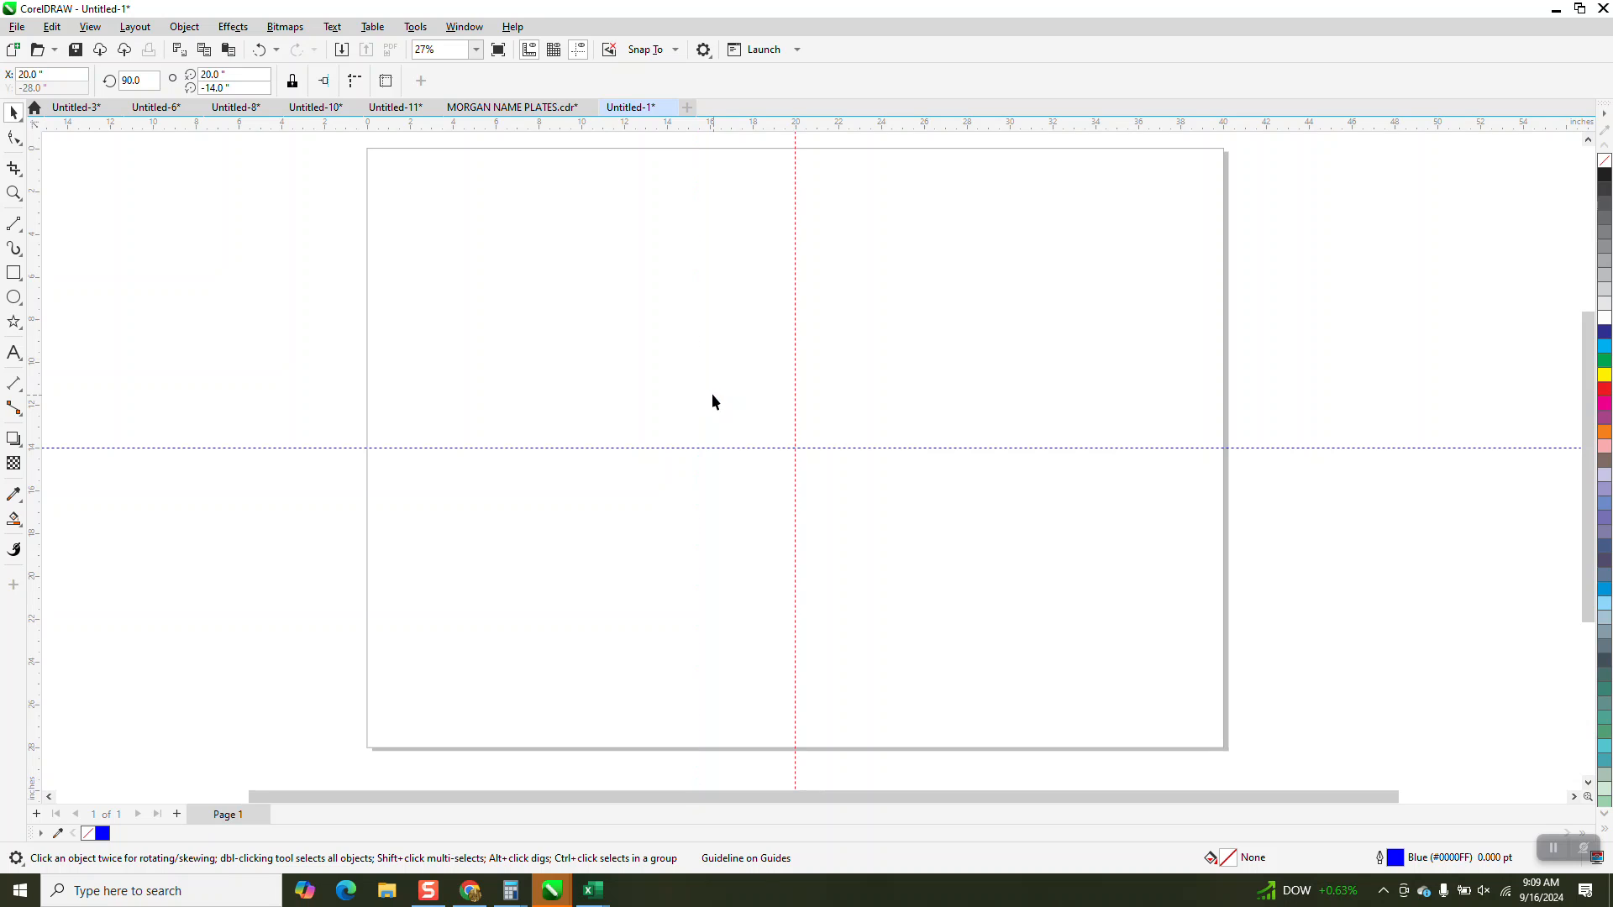
Stop the macro recording.
left_click(416, 26)
mouse_move(438, 116)
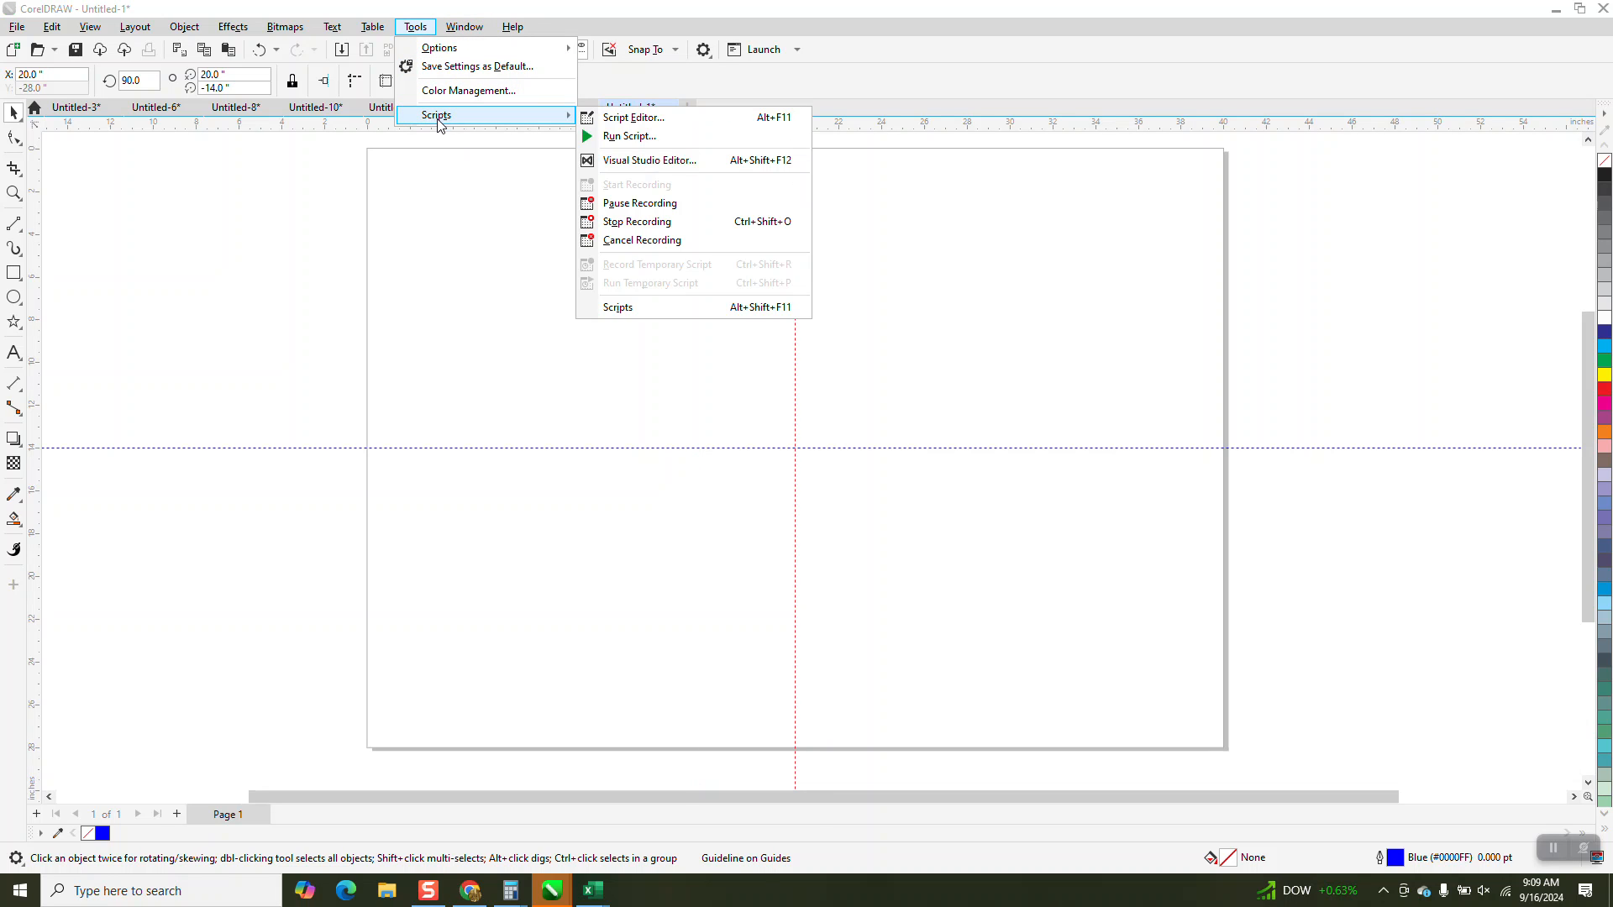
left_click(673, 221)
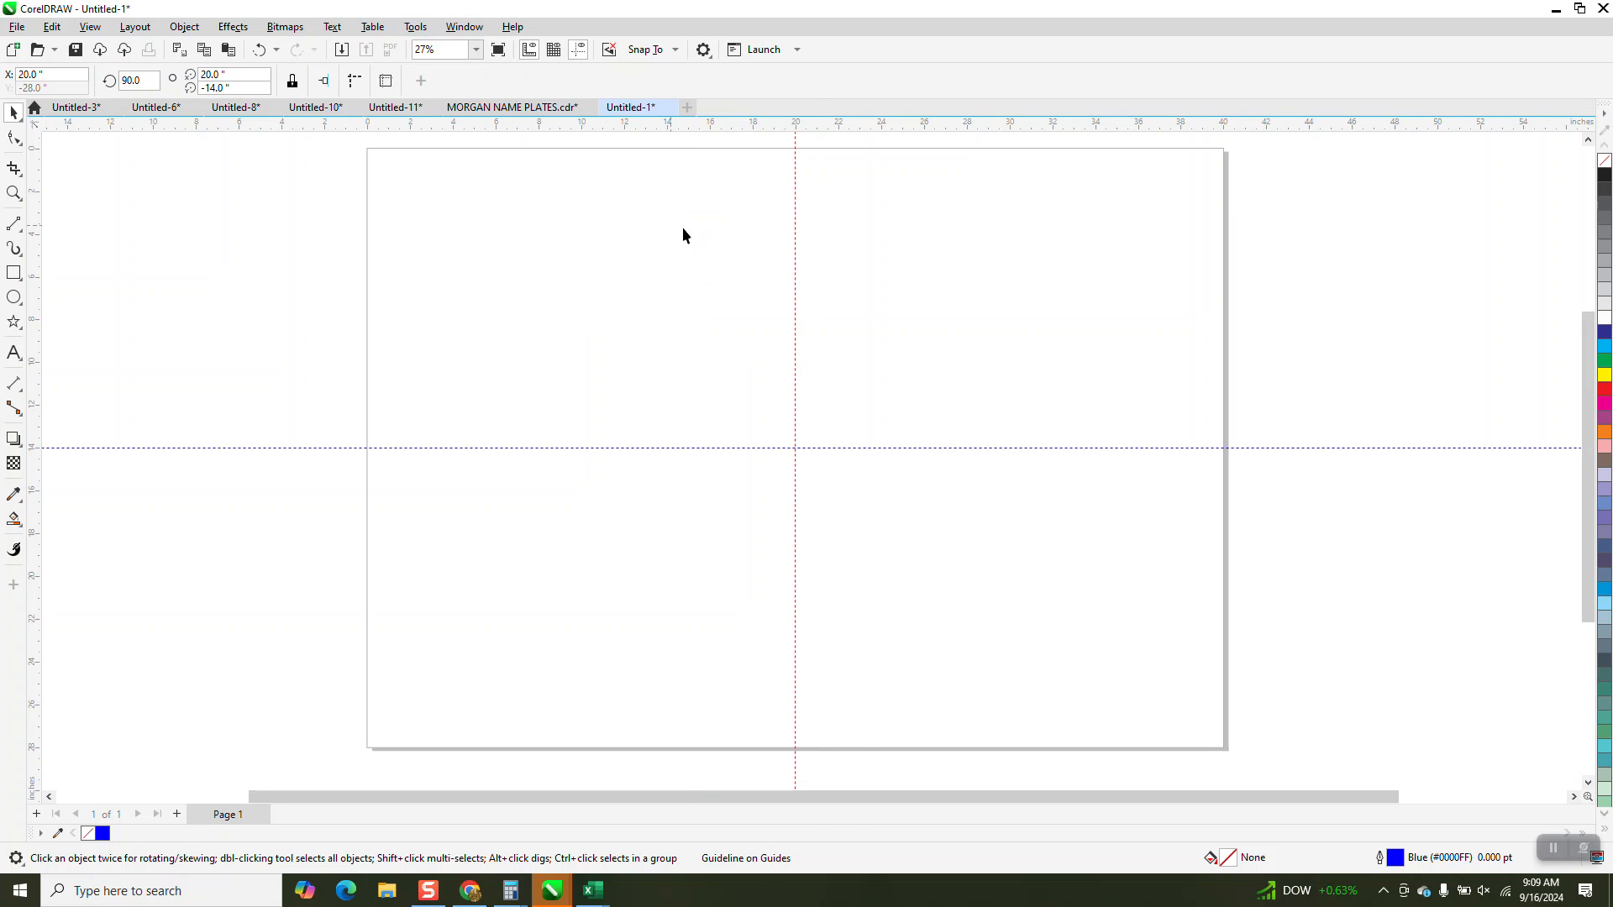
Delete the vertical and the horizontal guideline from the page.
left_click(793, 241)
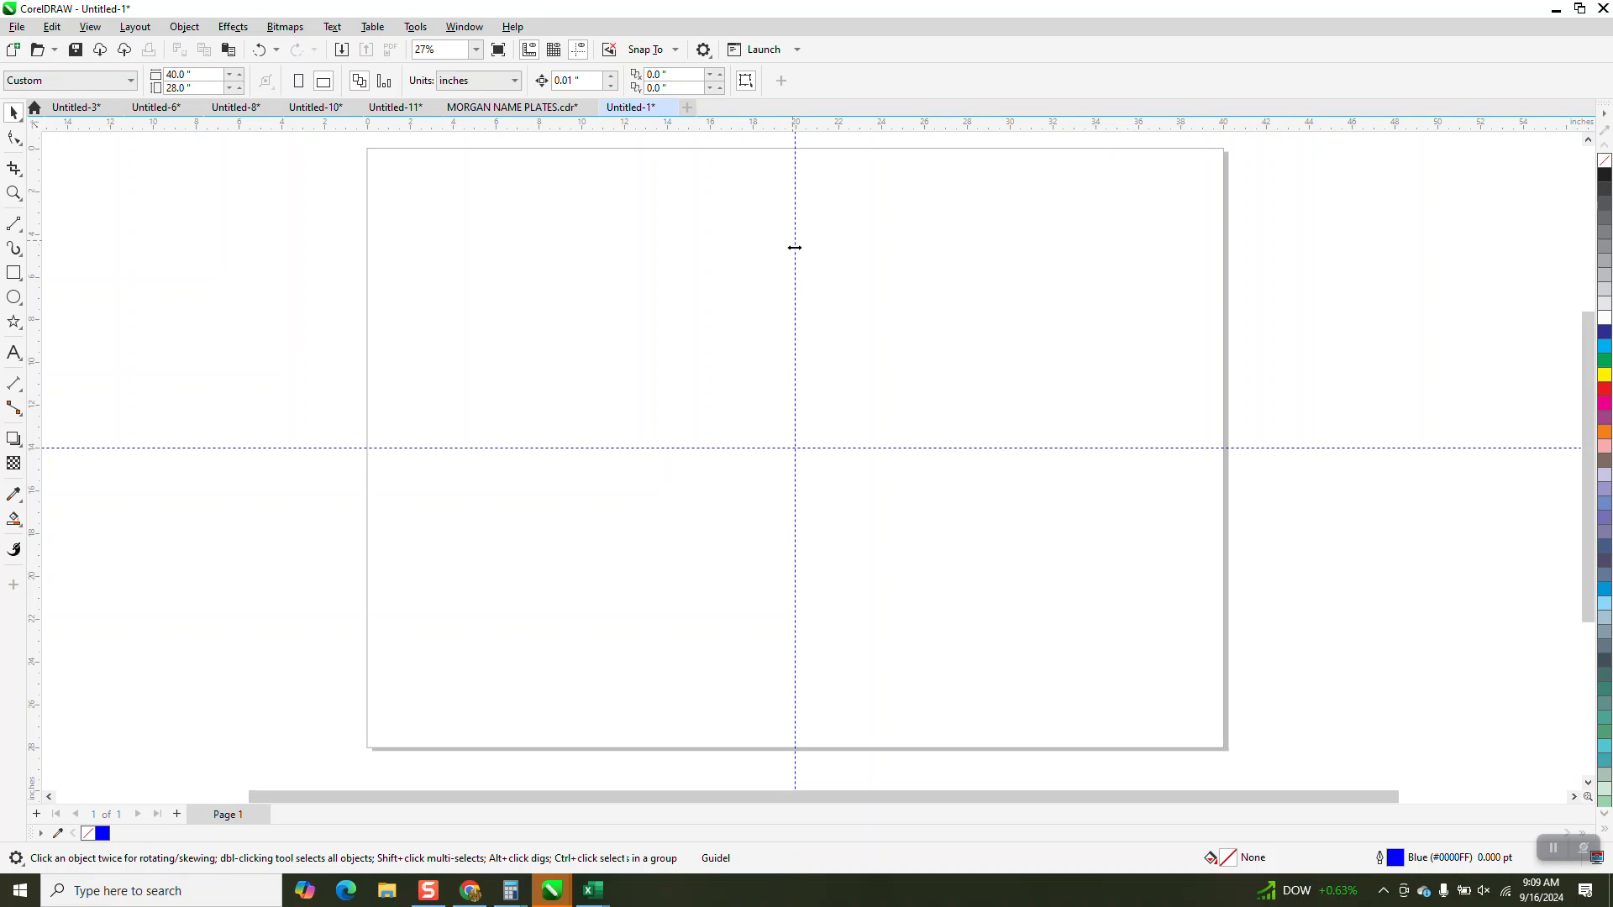
left_click(794, 250)
key("Delete")
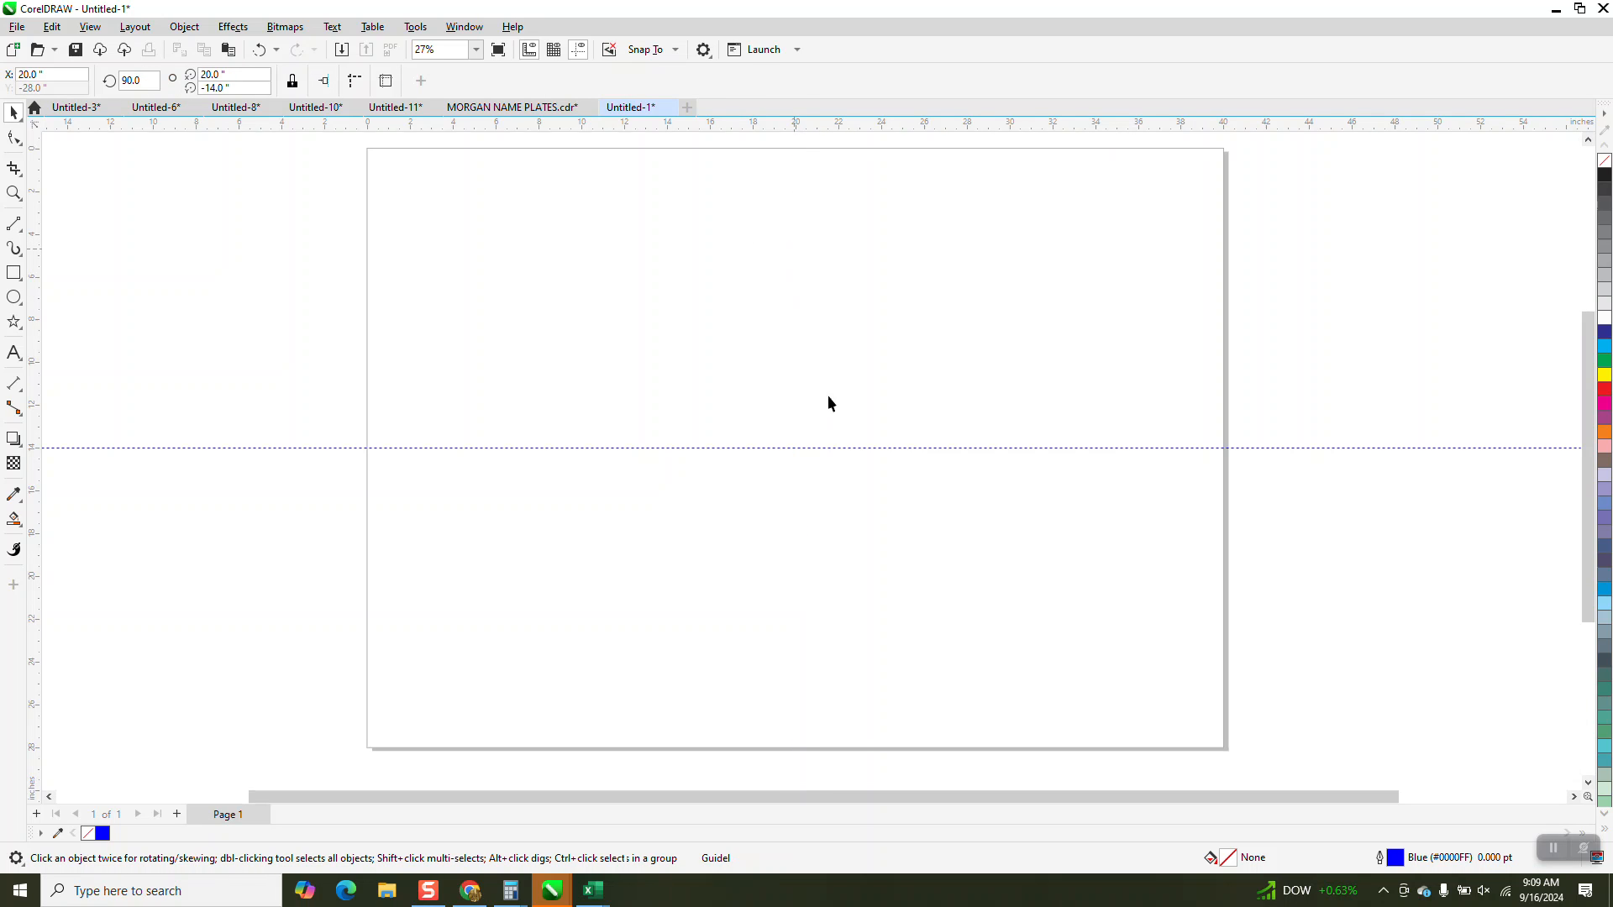
left_click(848, 448)
key("Delete")
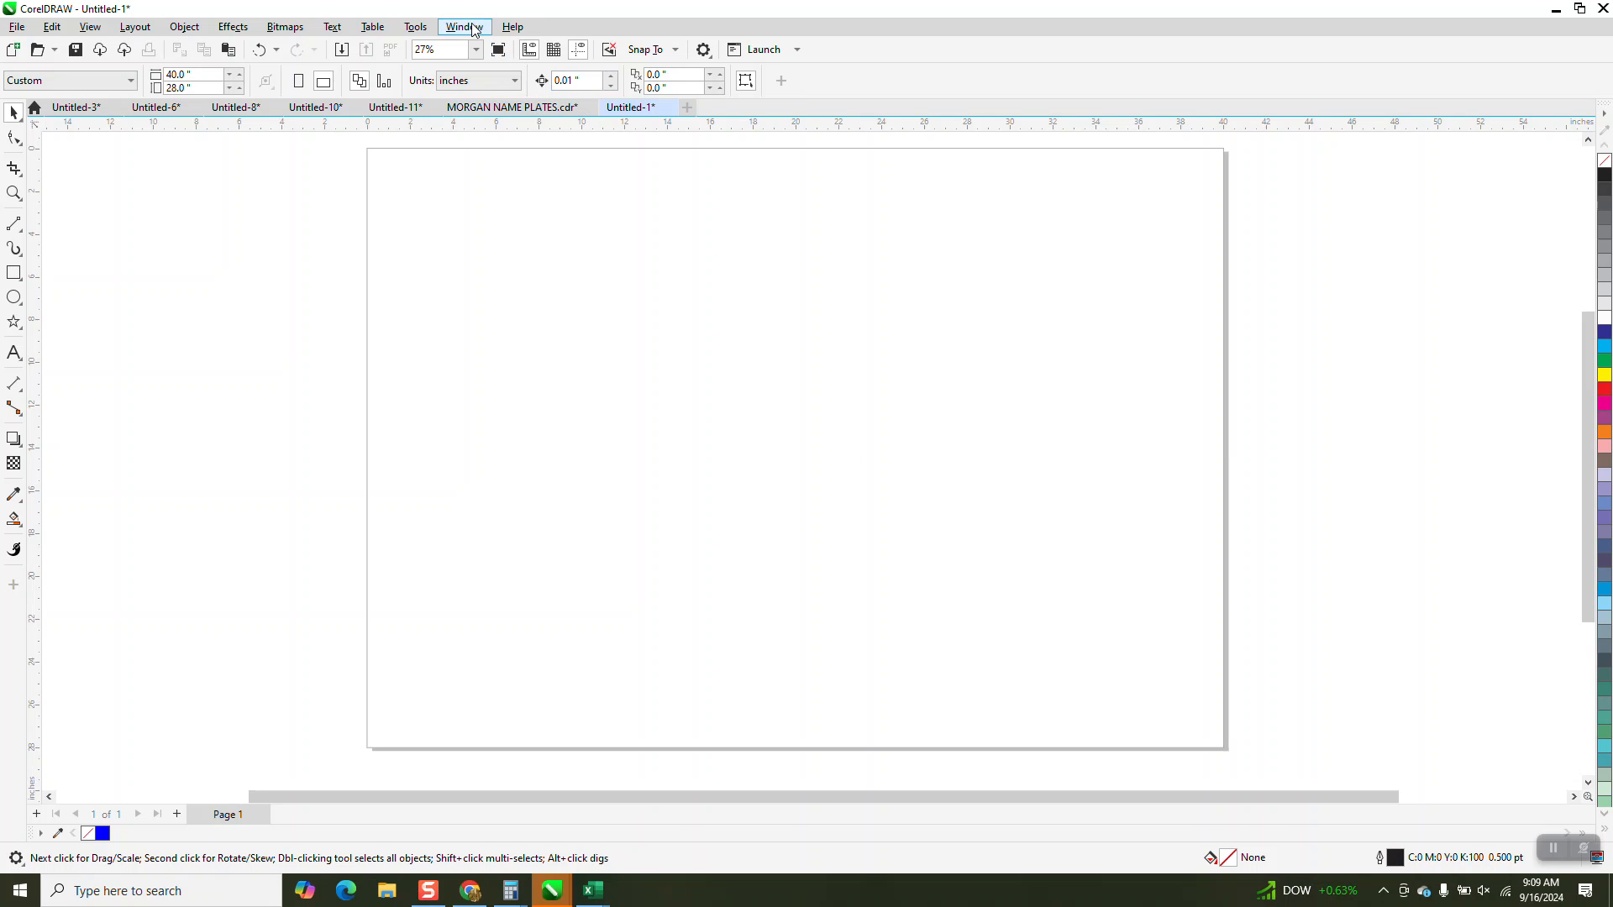
Show the Scripts docker and run the glines macro from the RecordedMacros of GlobalMacros.
left_click(420, 32)
mouse_move(436, 118)
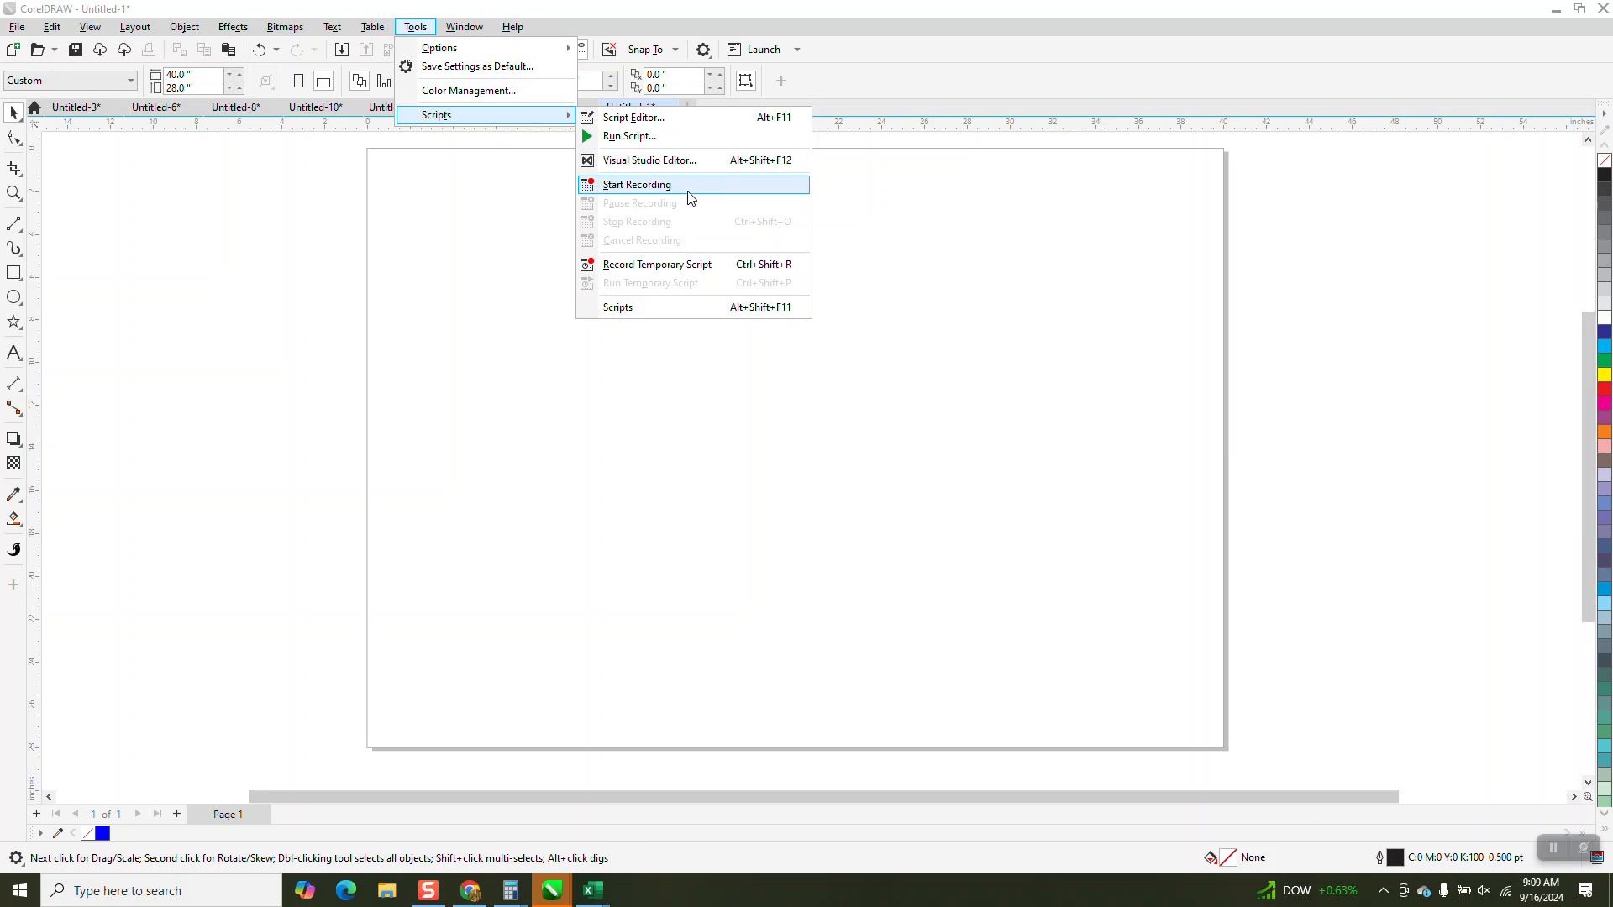
left_click(656, 309)
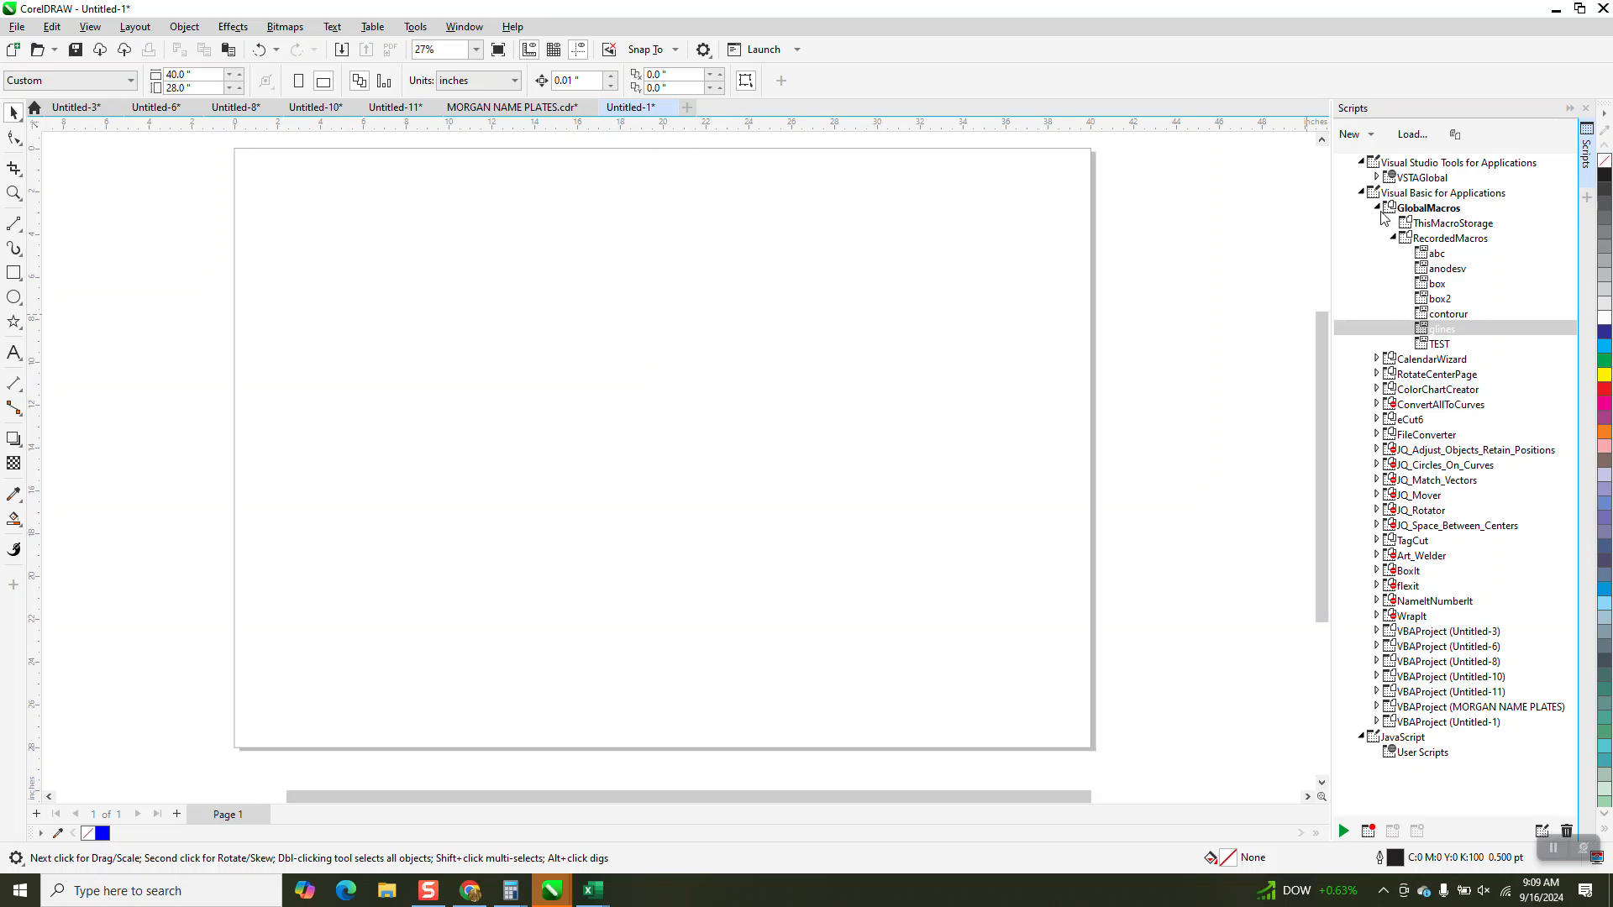
double_click(1375, 210)
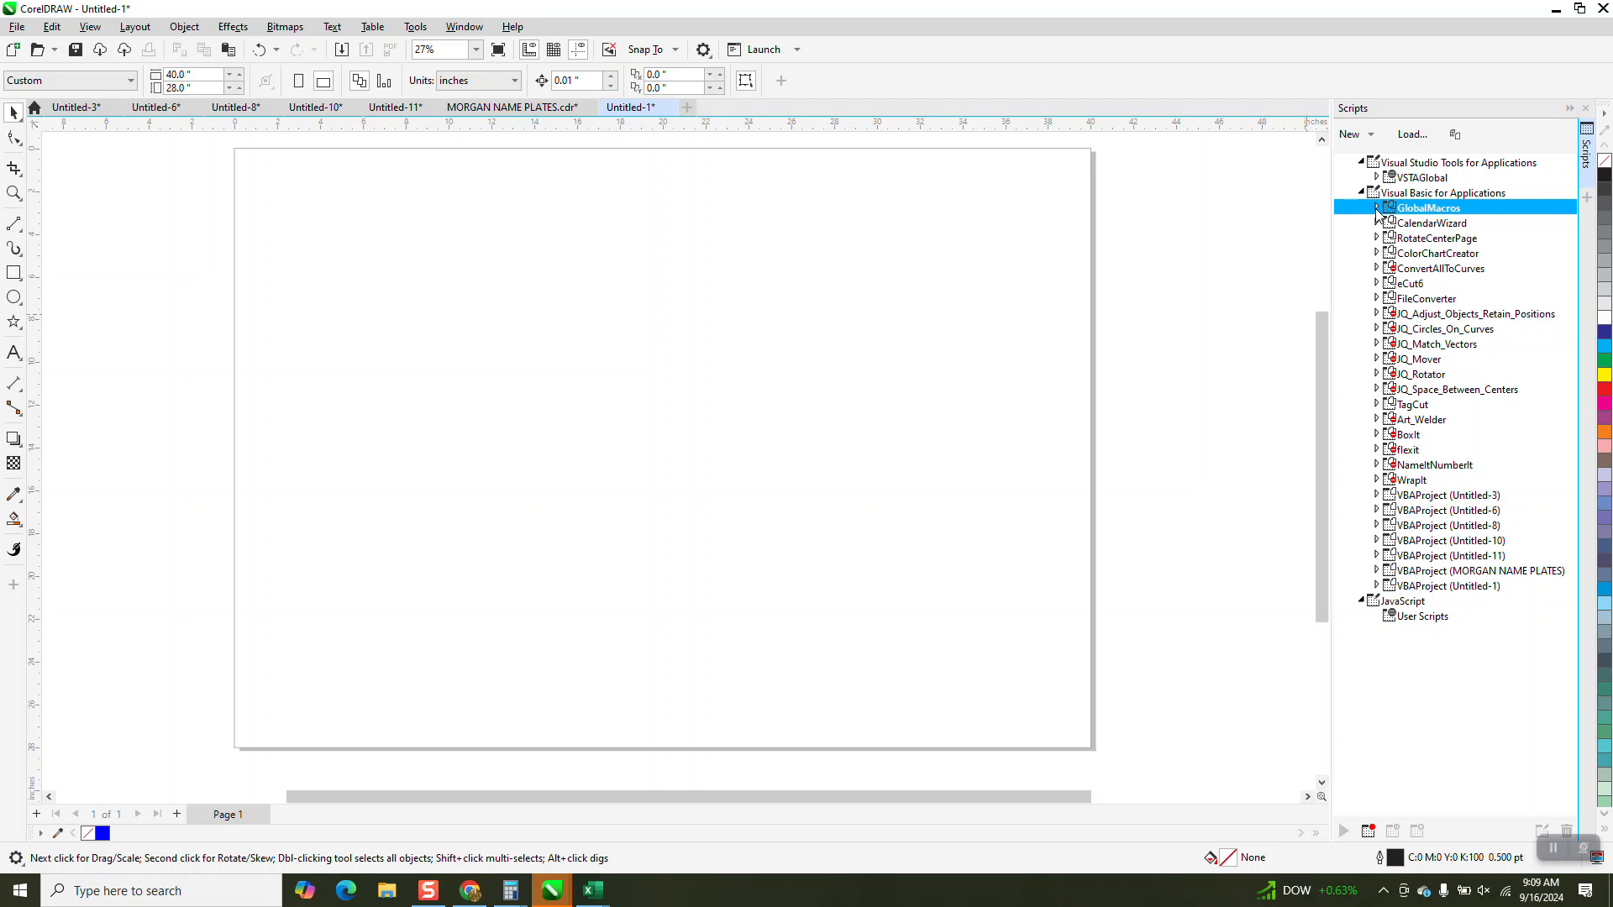
left_click(1375, 208)
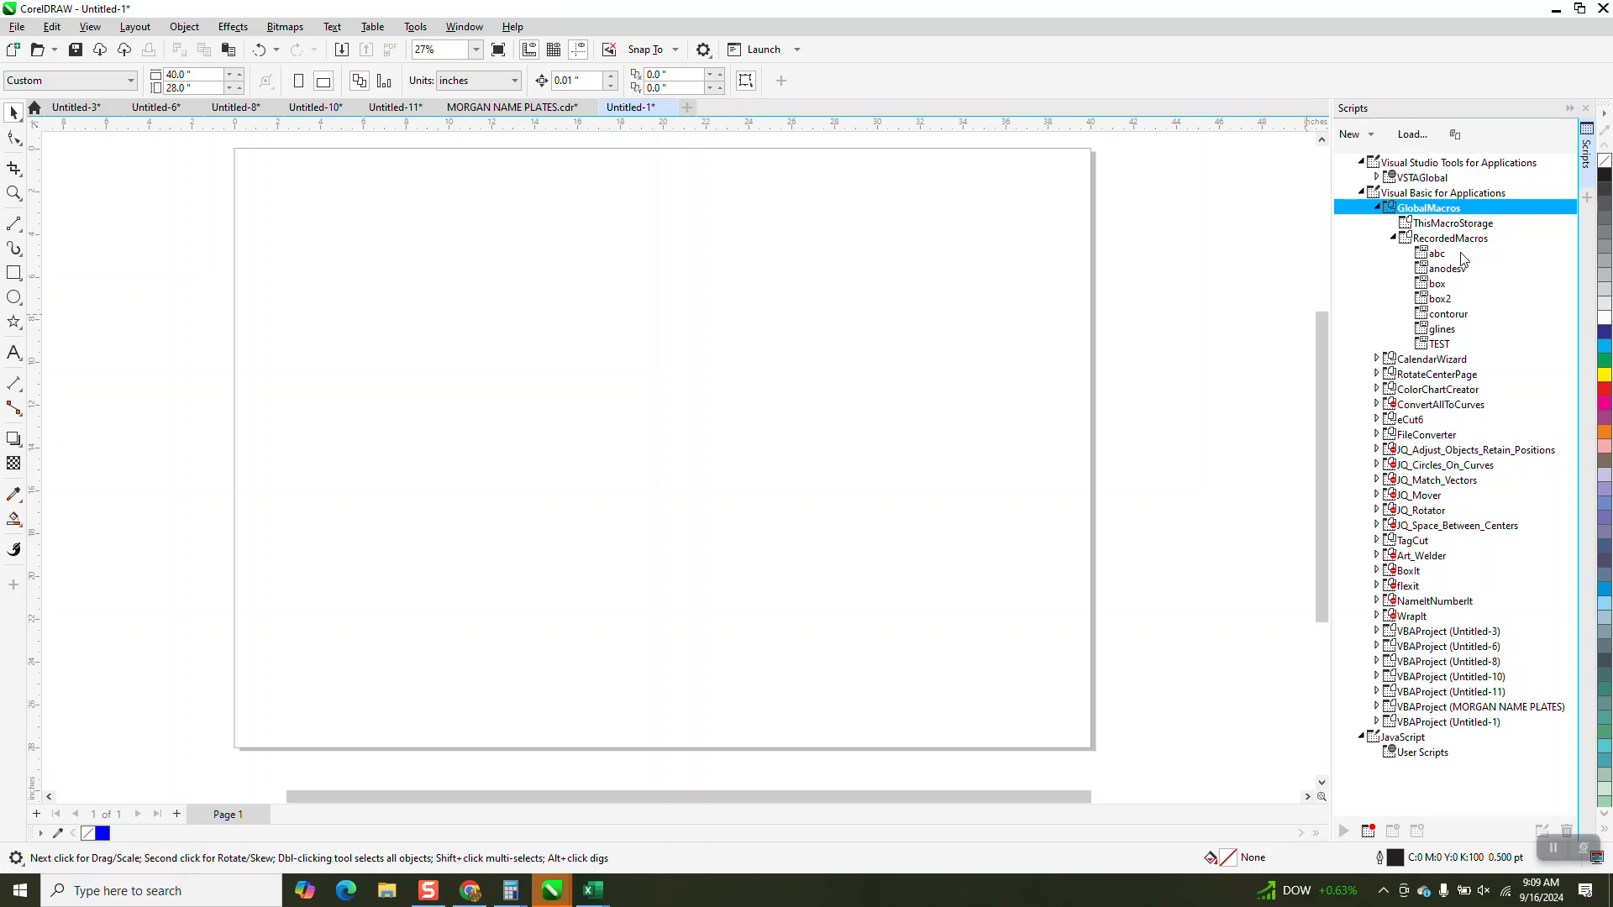
left_click(1443, 330)
double_click(1445, 333)
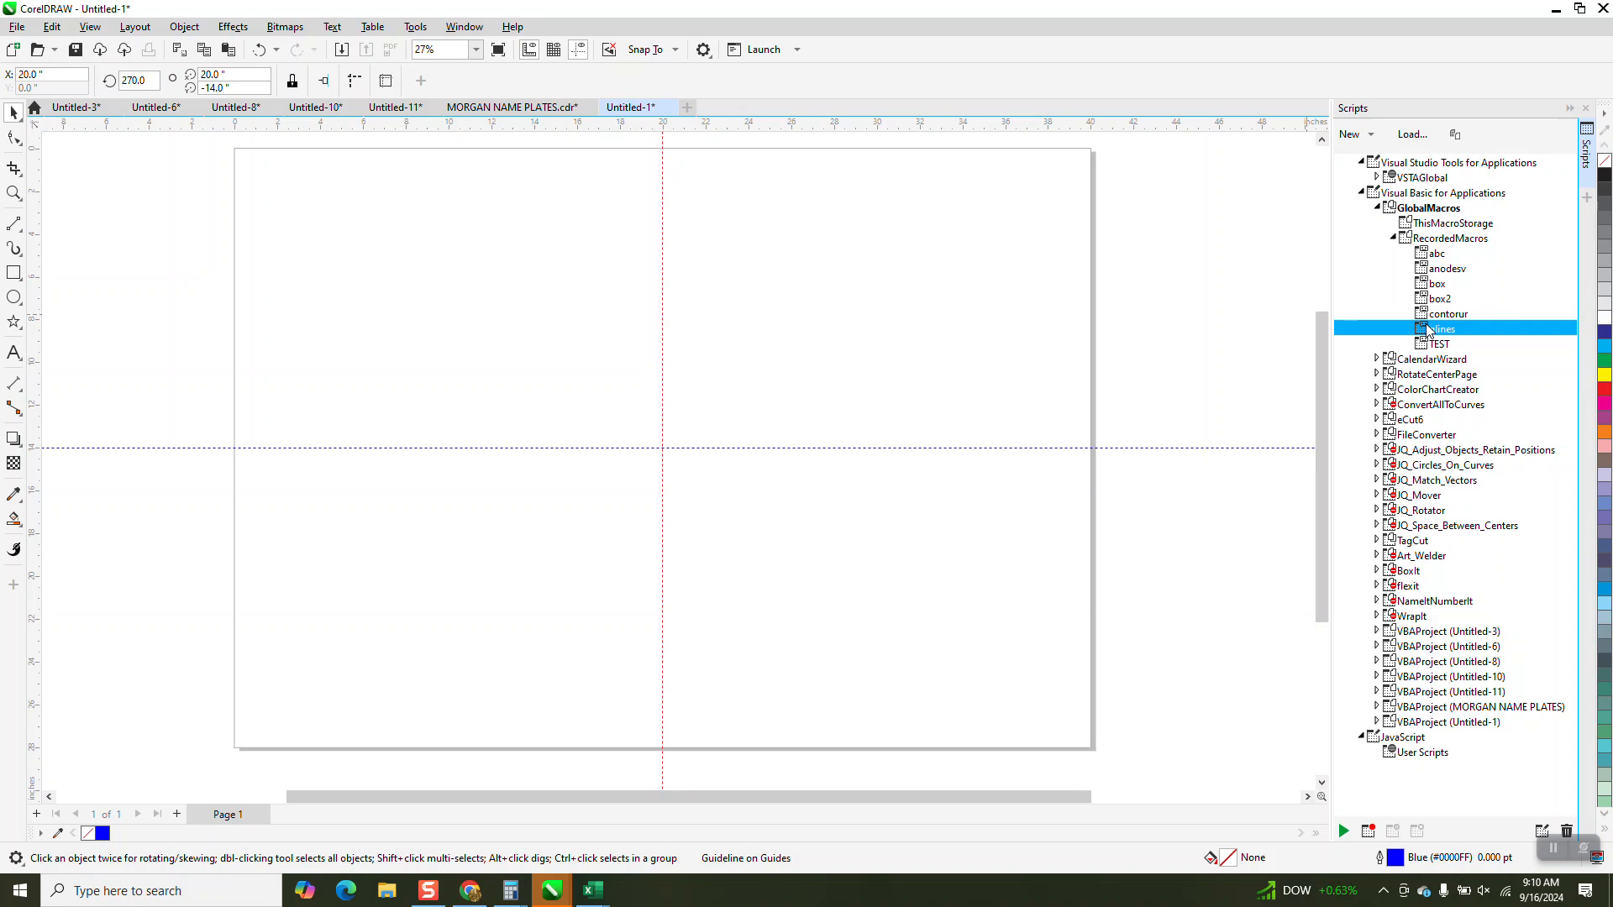
Remove the horizontal and vertical guidelines that the macro placed, leaving the page empty.
left_click(820, 451)
left_click(822, 448)
key("Delete")
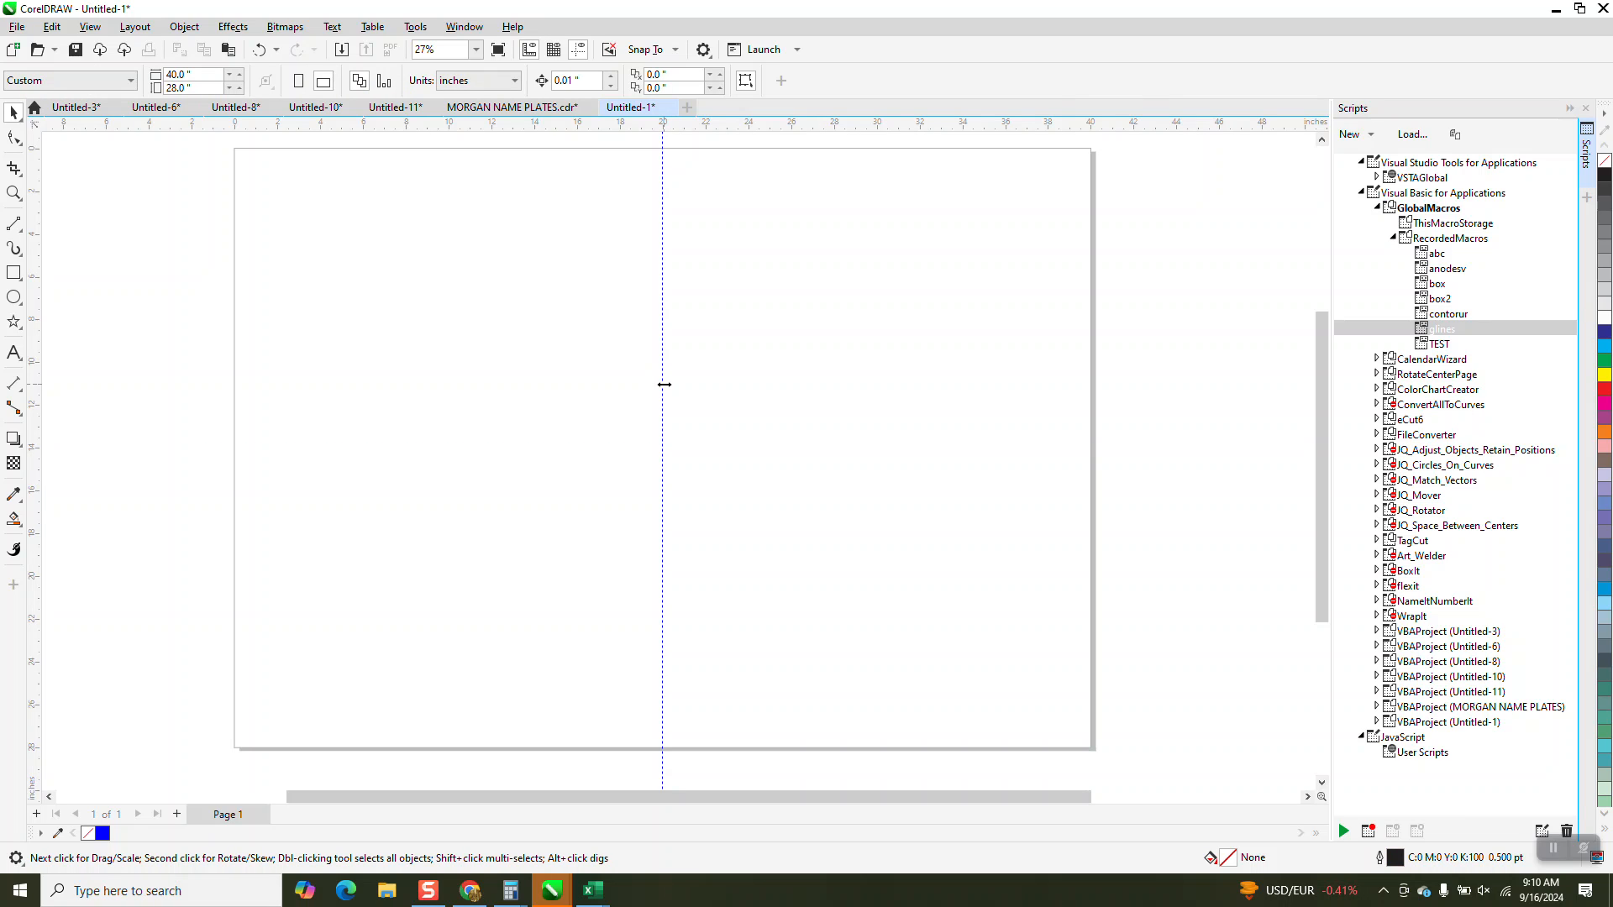
left_click(663, 390)
key("Delete")
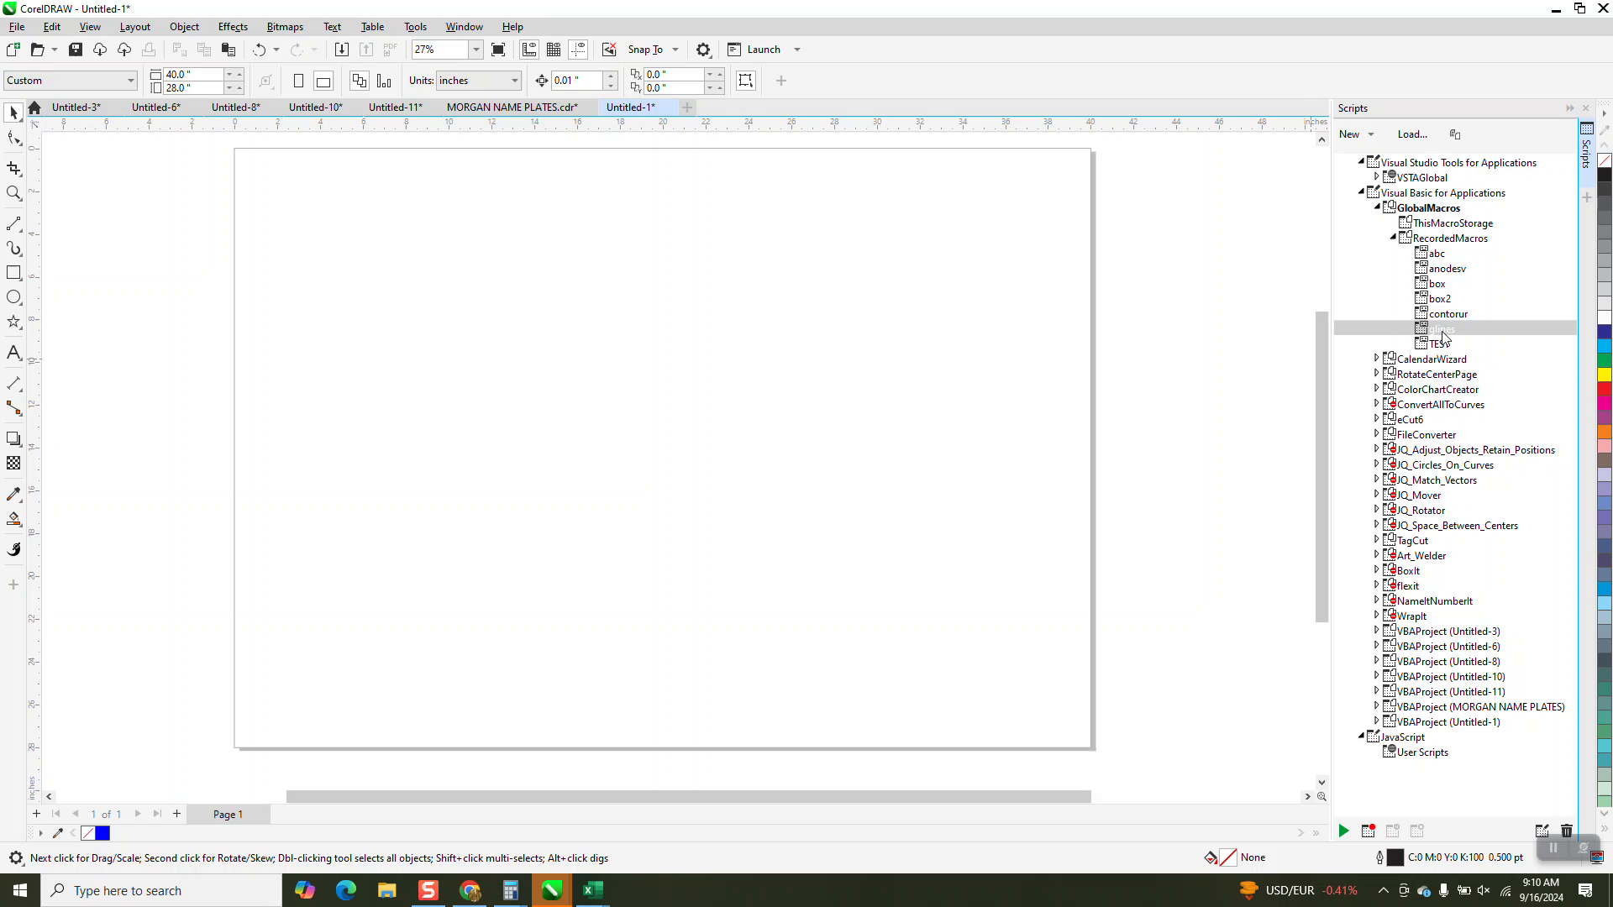
Assign Alt+L as the keyboard shortcut for the glines macro.
right_click(1449, 336)
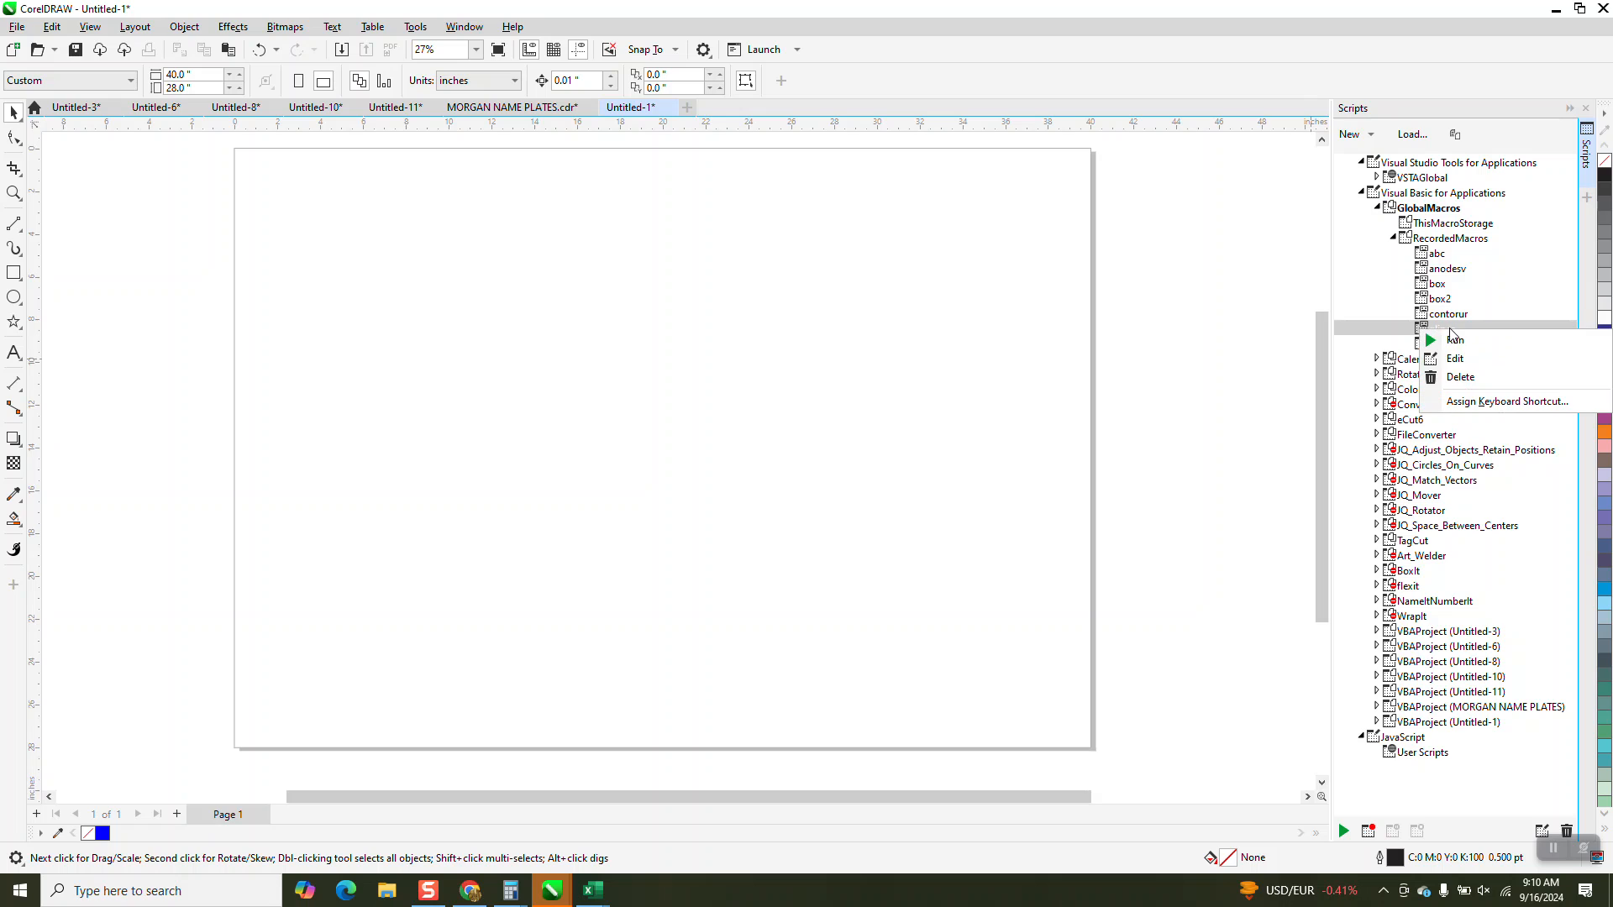
left_click(1471, 403)
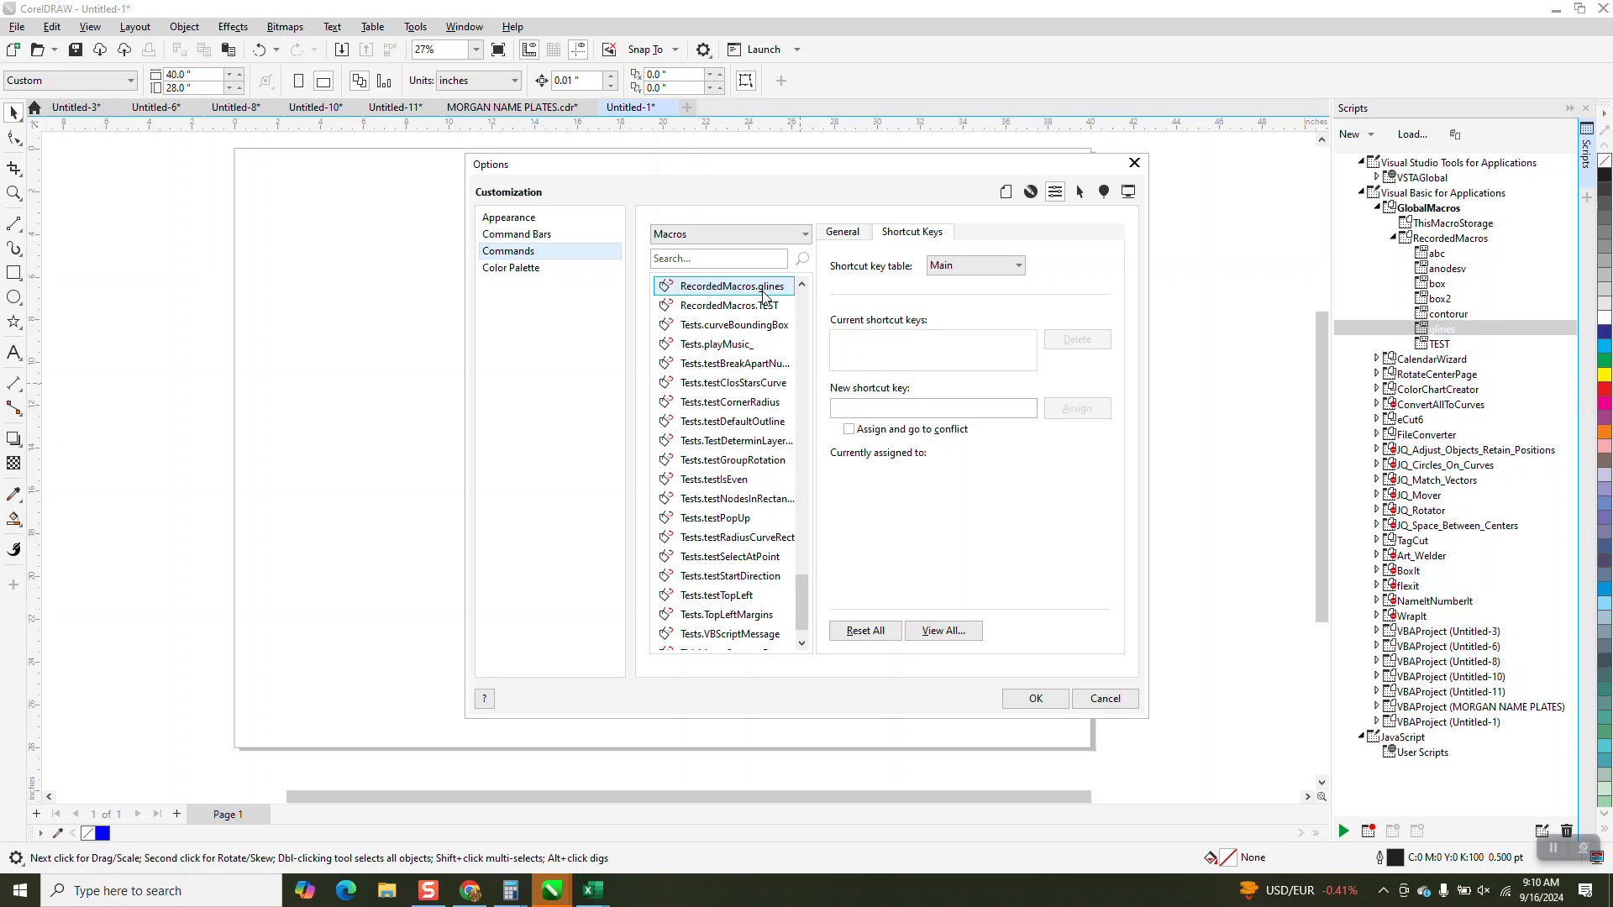
left_click(861, 410)
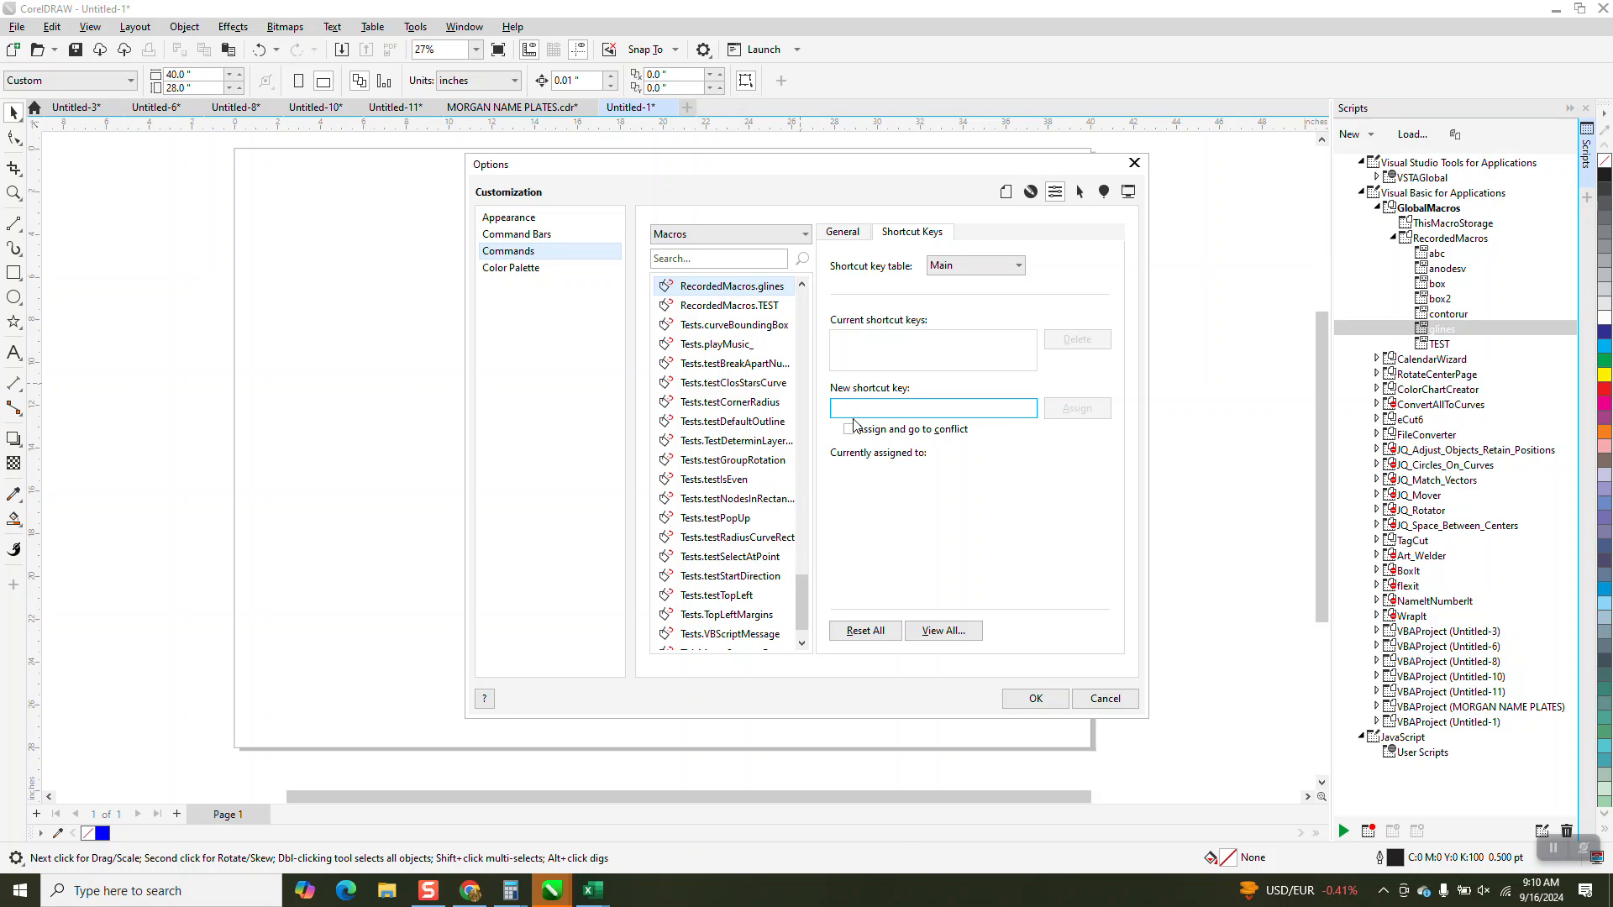
key("alt+l")
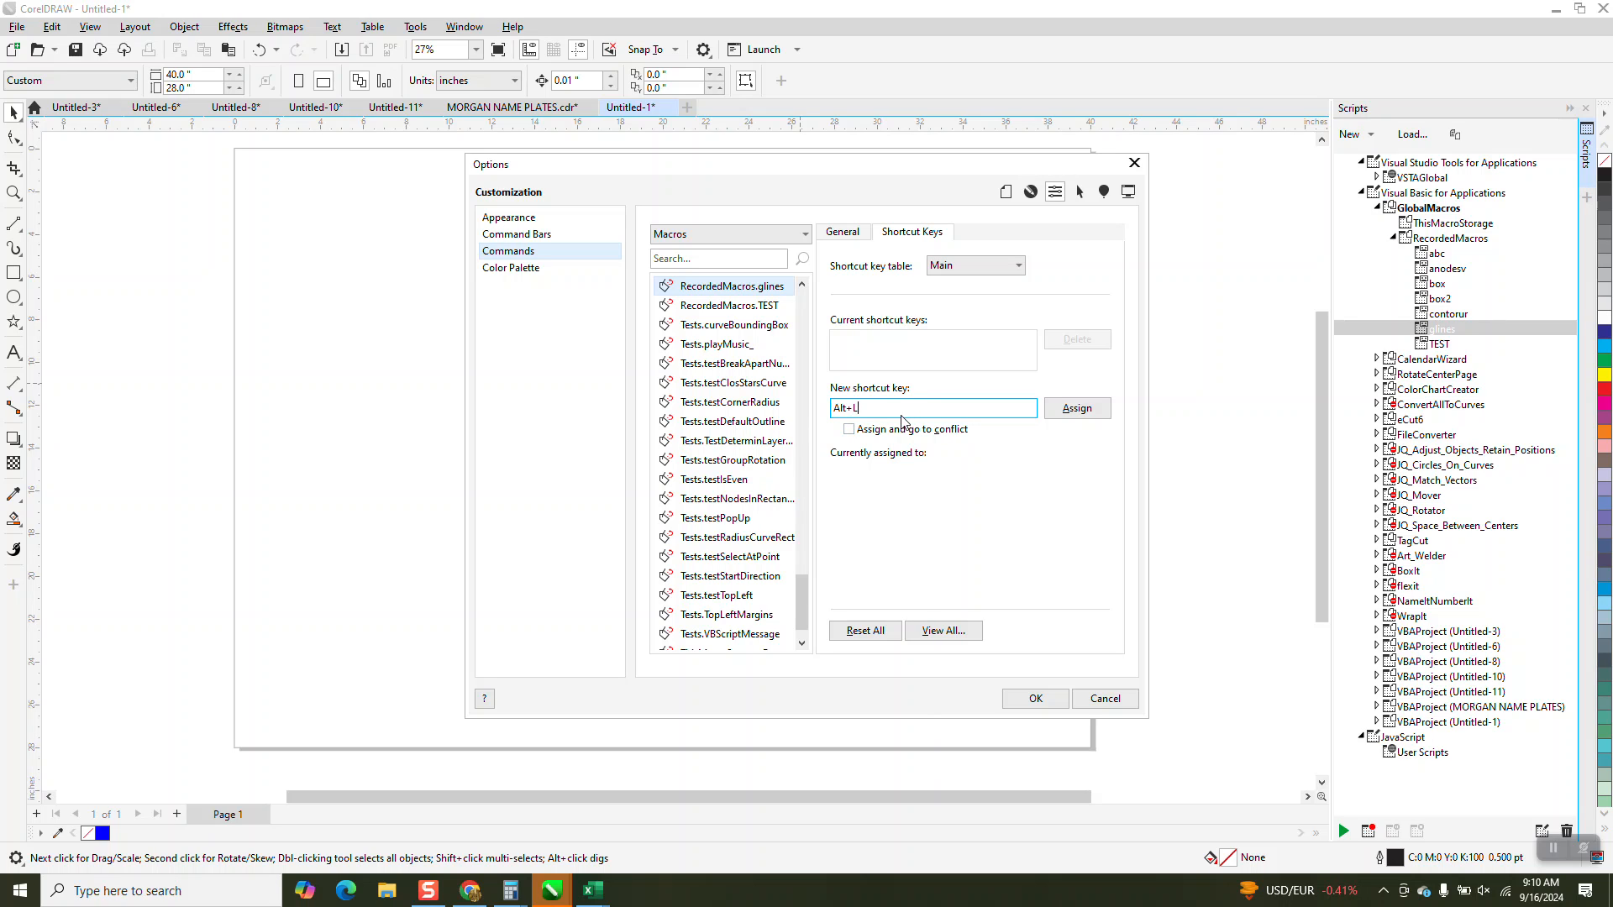
left_click(1076, 412)
left_click(1034, 699)
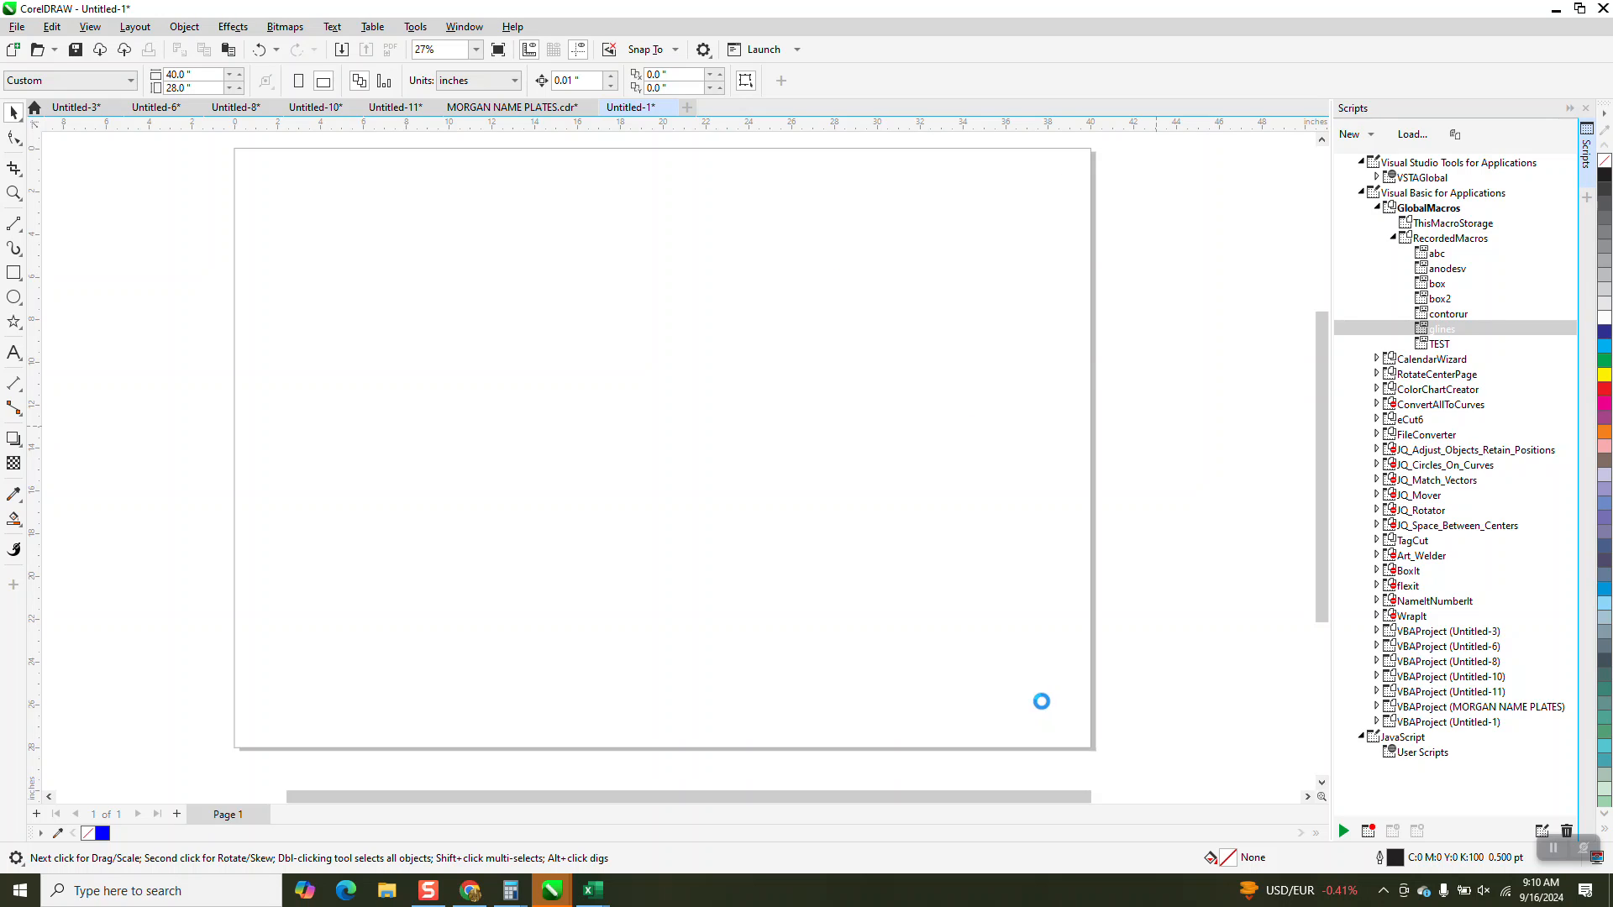
Save all current document options and document styles as the new document defaults.
left_click(424, 31)
left_click(433, 63)
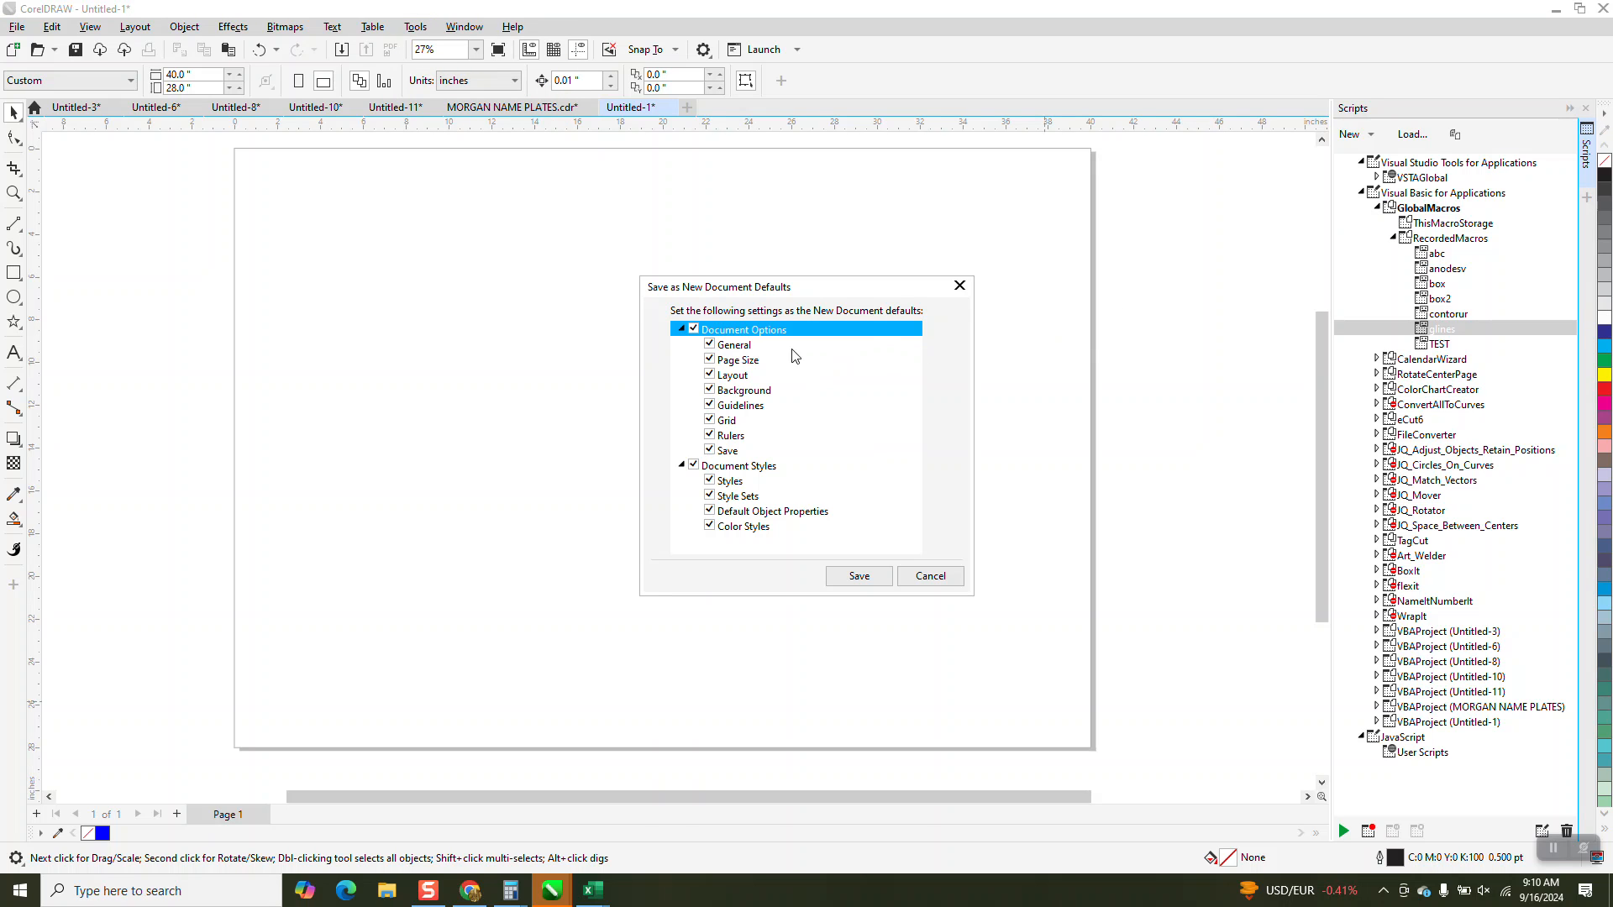
left_click(853, 577)
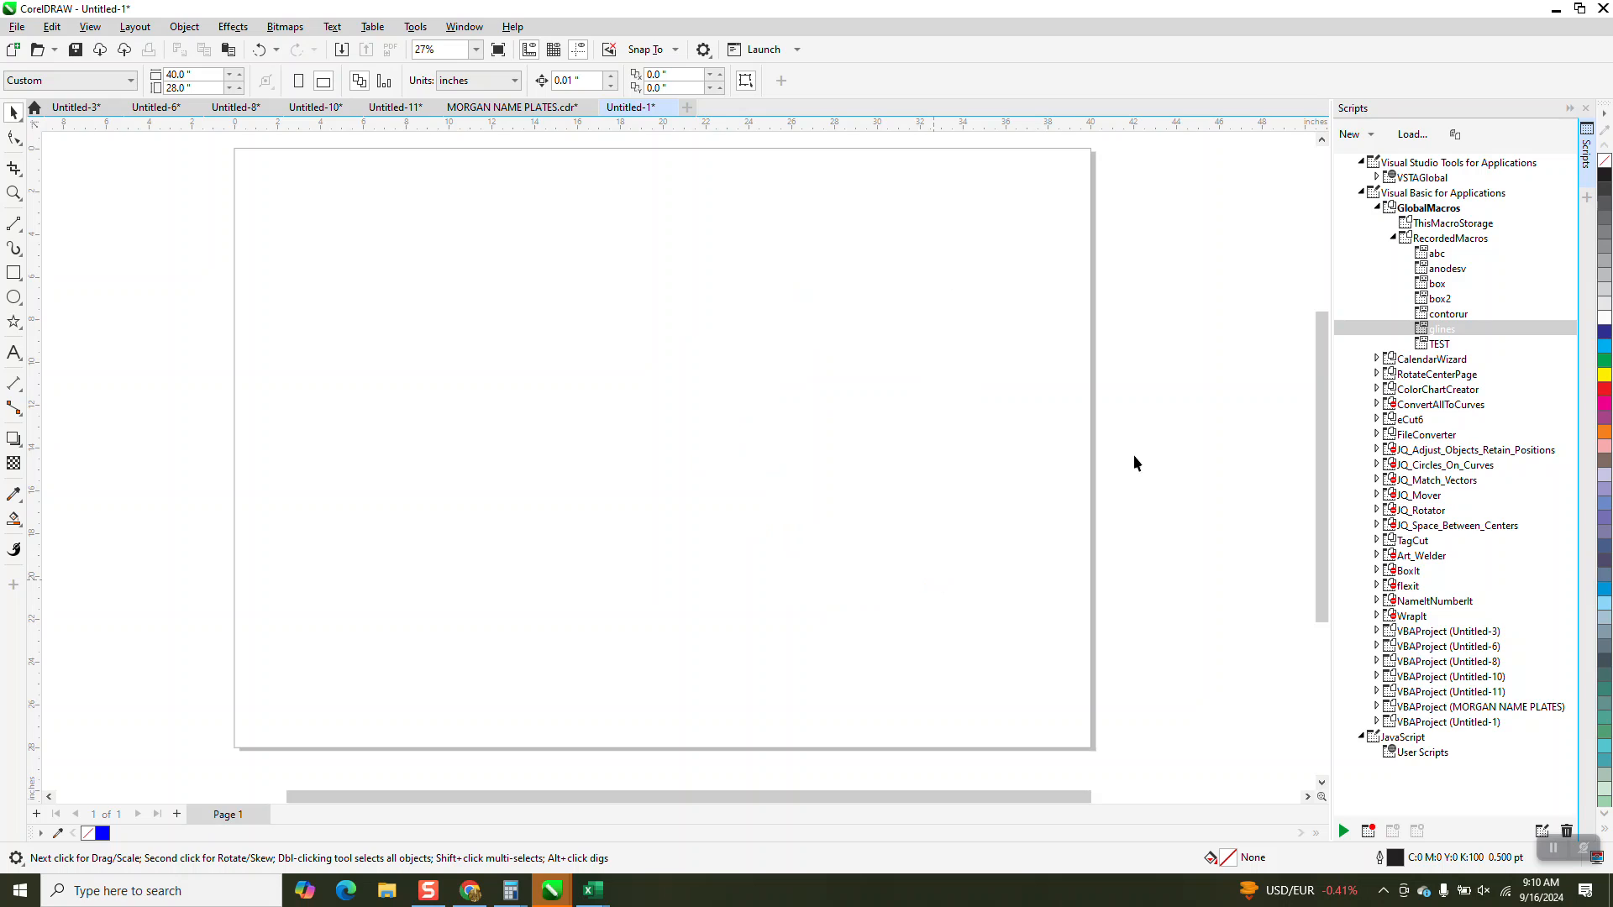
Close the Scripts docker and run the glines macro through its assigned shortcut to place the centered guidelines.
left_click(1584, 112)
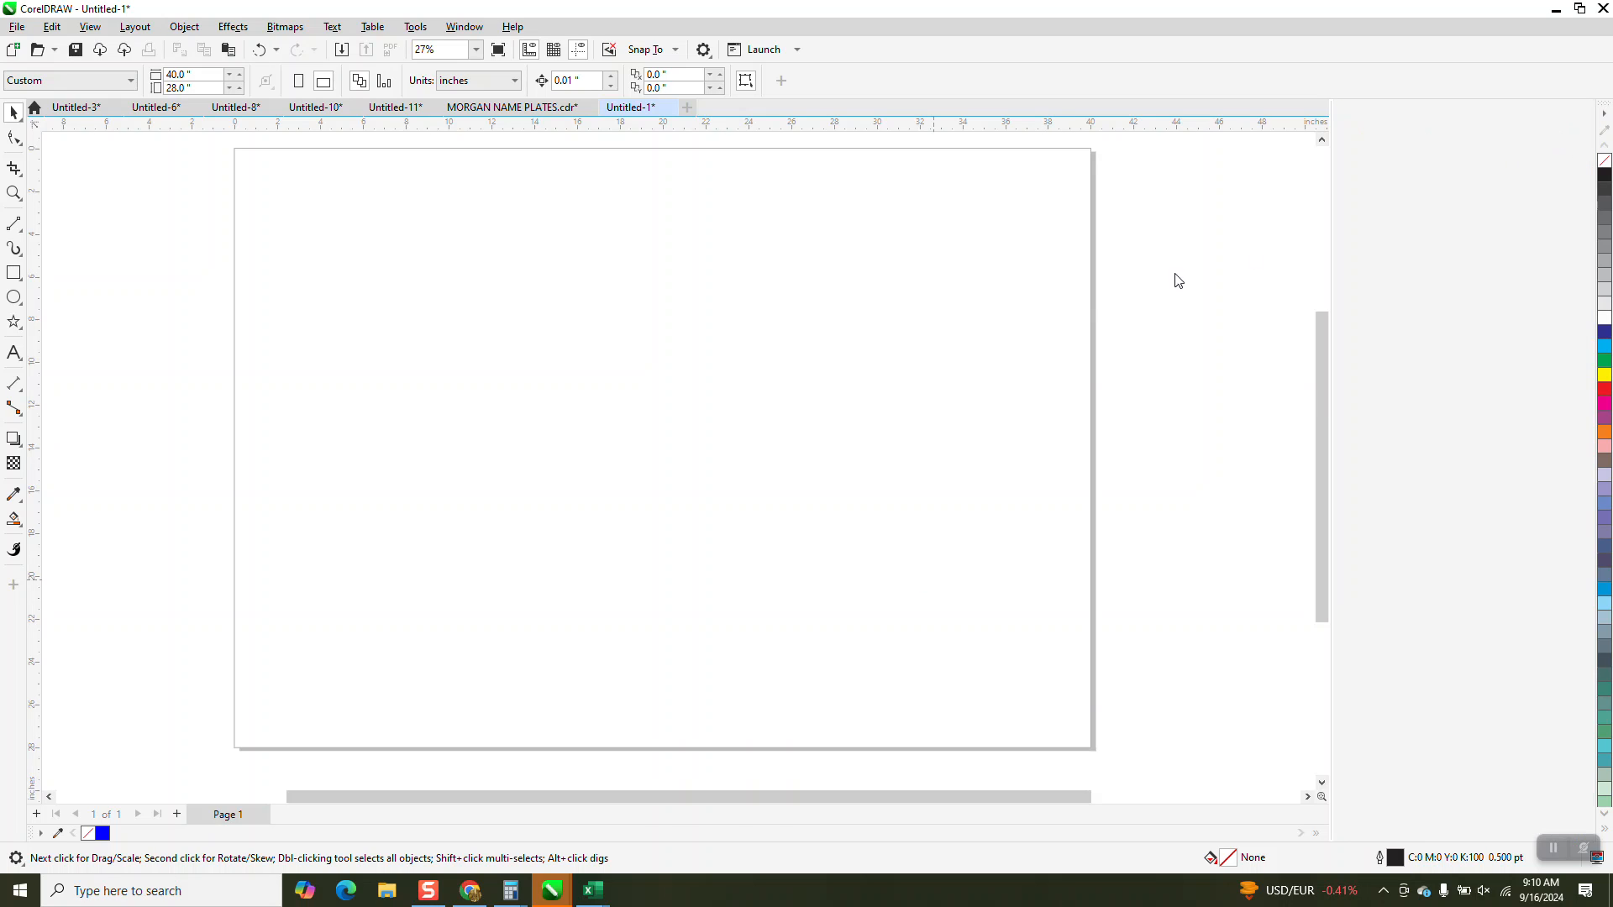
key("alt+l")
left_click(775, 417)
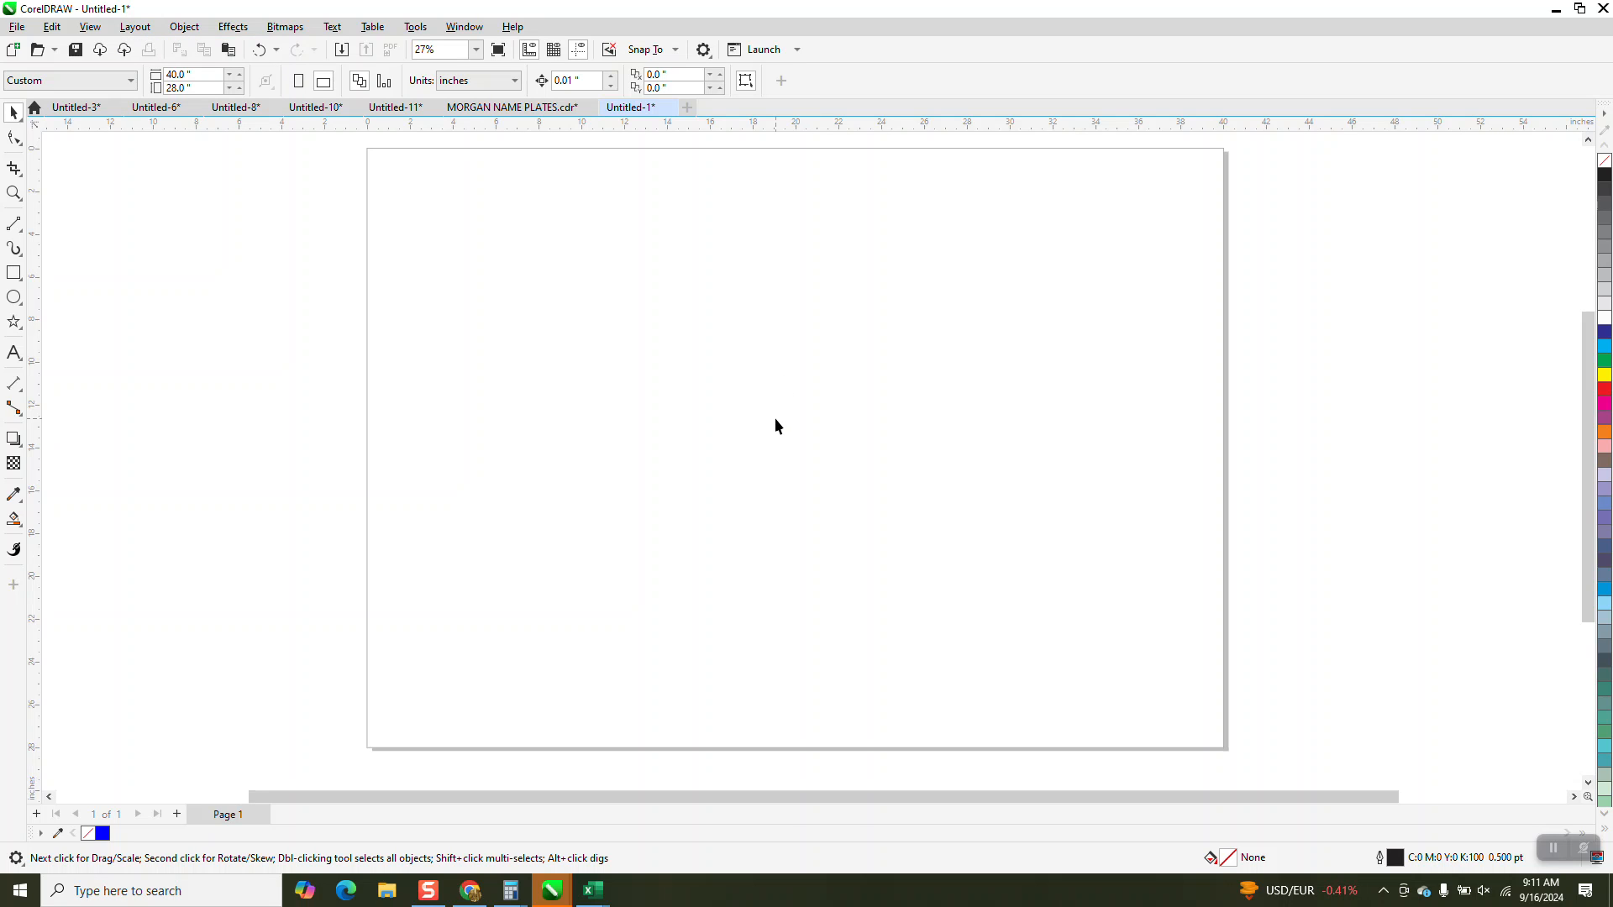
key("alt+g")
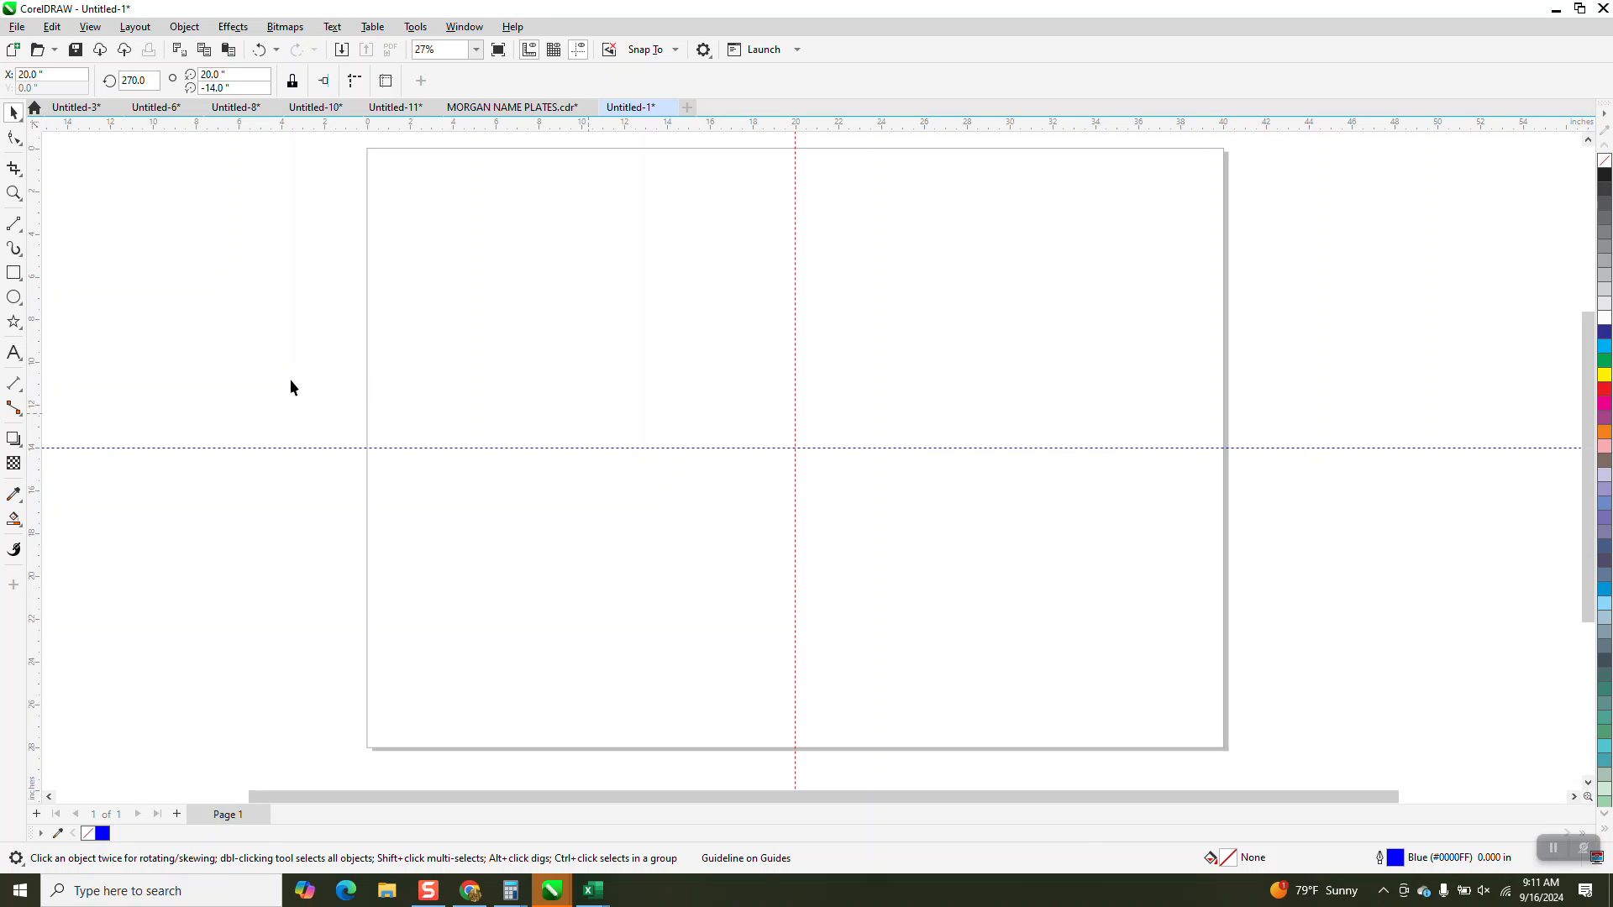
Draw a circle about 11.5 inches in diameter, centered on the intersection of the guidelines.
left_click(13, 297)
left_click_drag(795, 447, 739, 547)
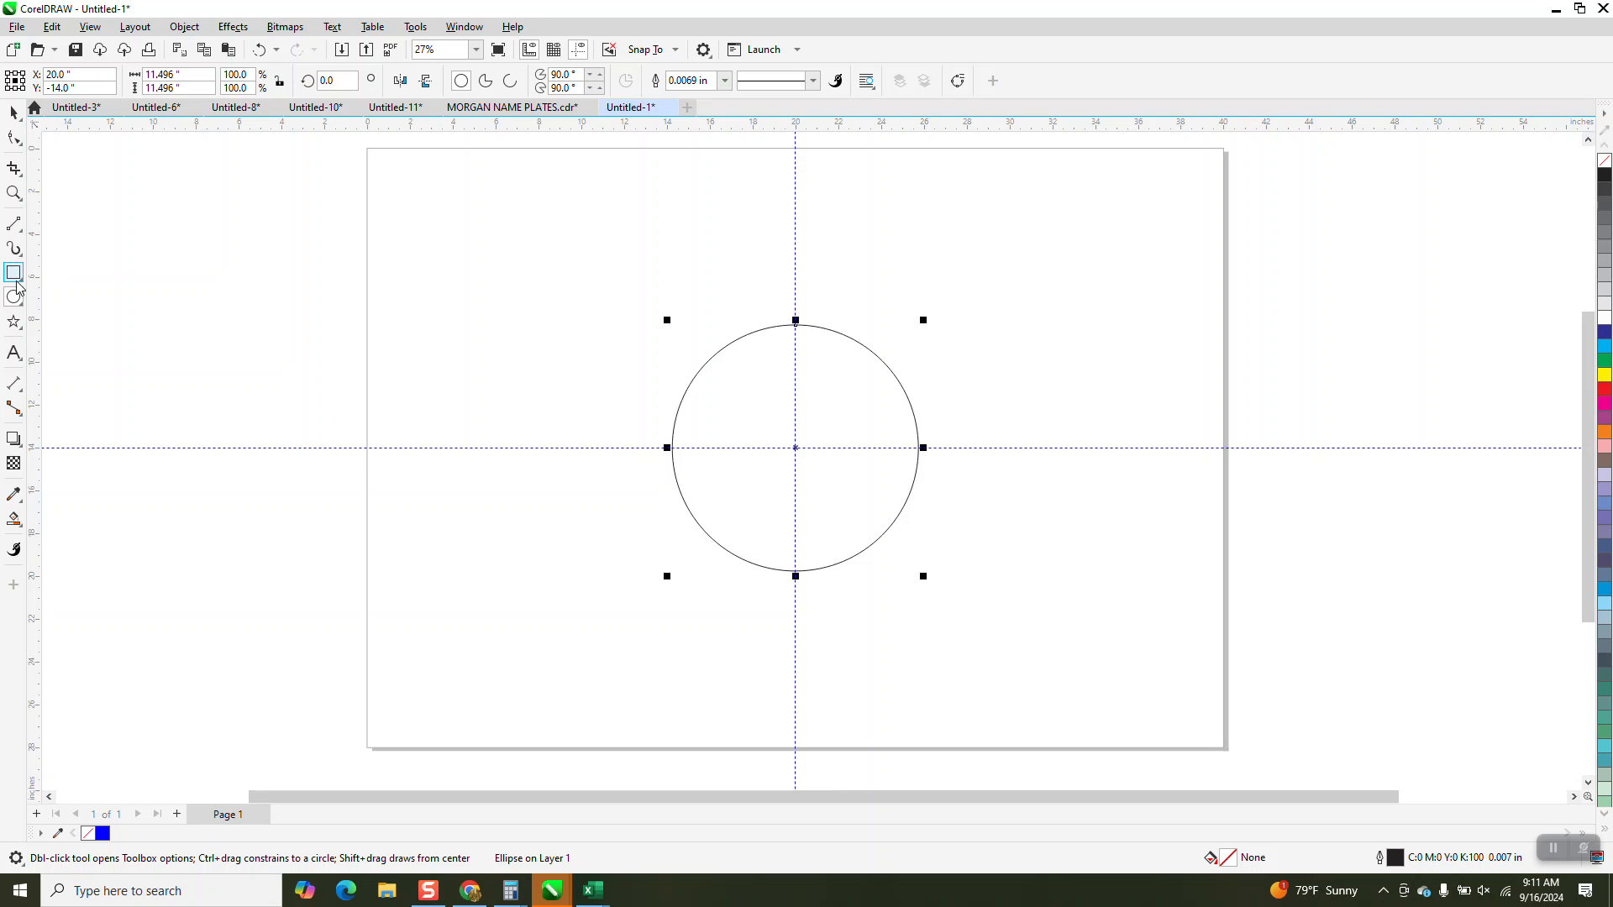
left_click_drag(540, 357, 977, 591)
key("Delete")
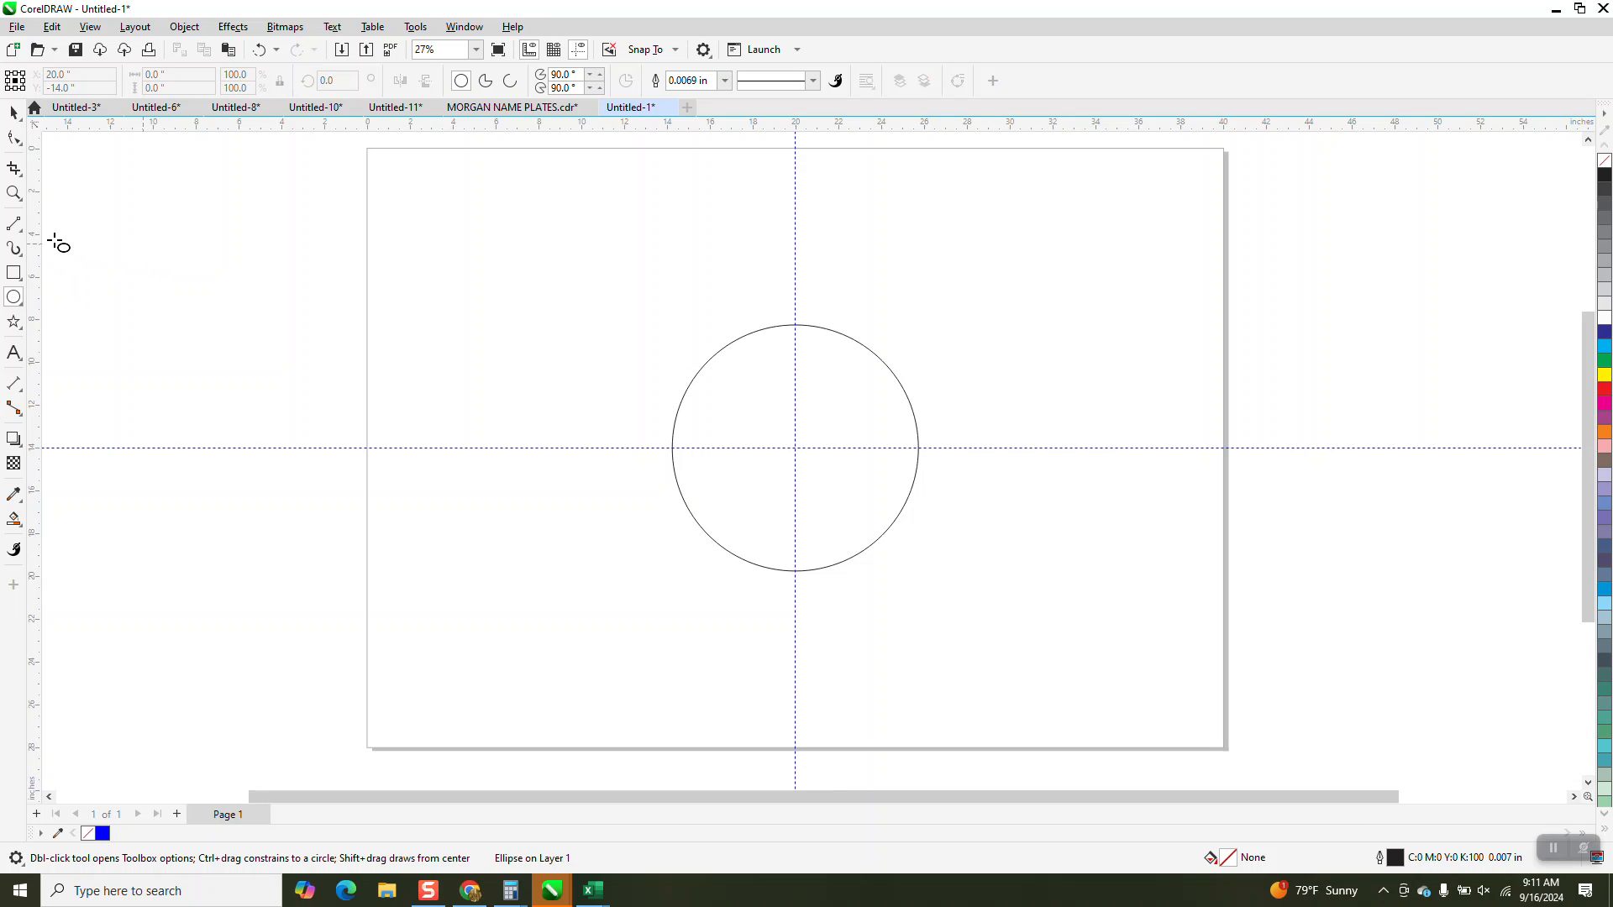
Draw a rectangle about 10.66 by 5.44 inches with its upper-right corner at the intersection of the guidelines.
left_click(21, 279)
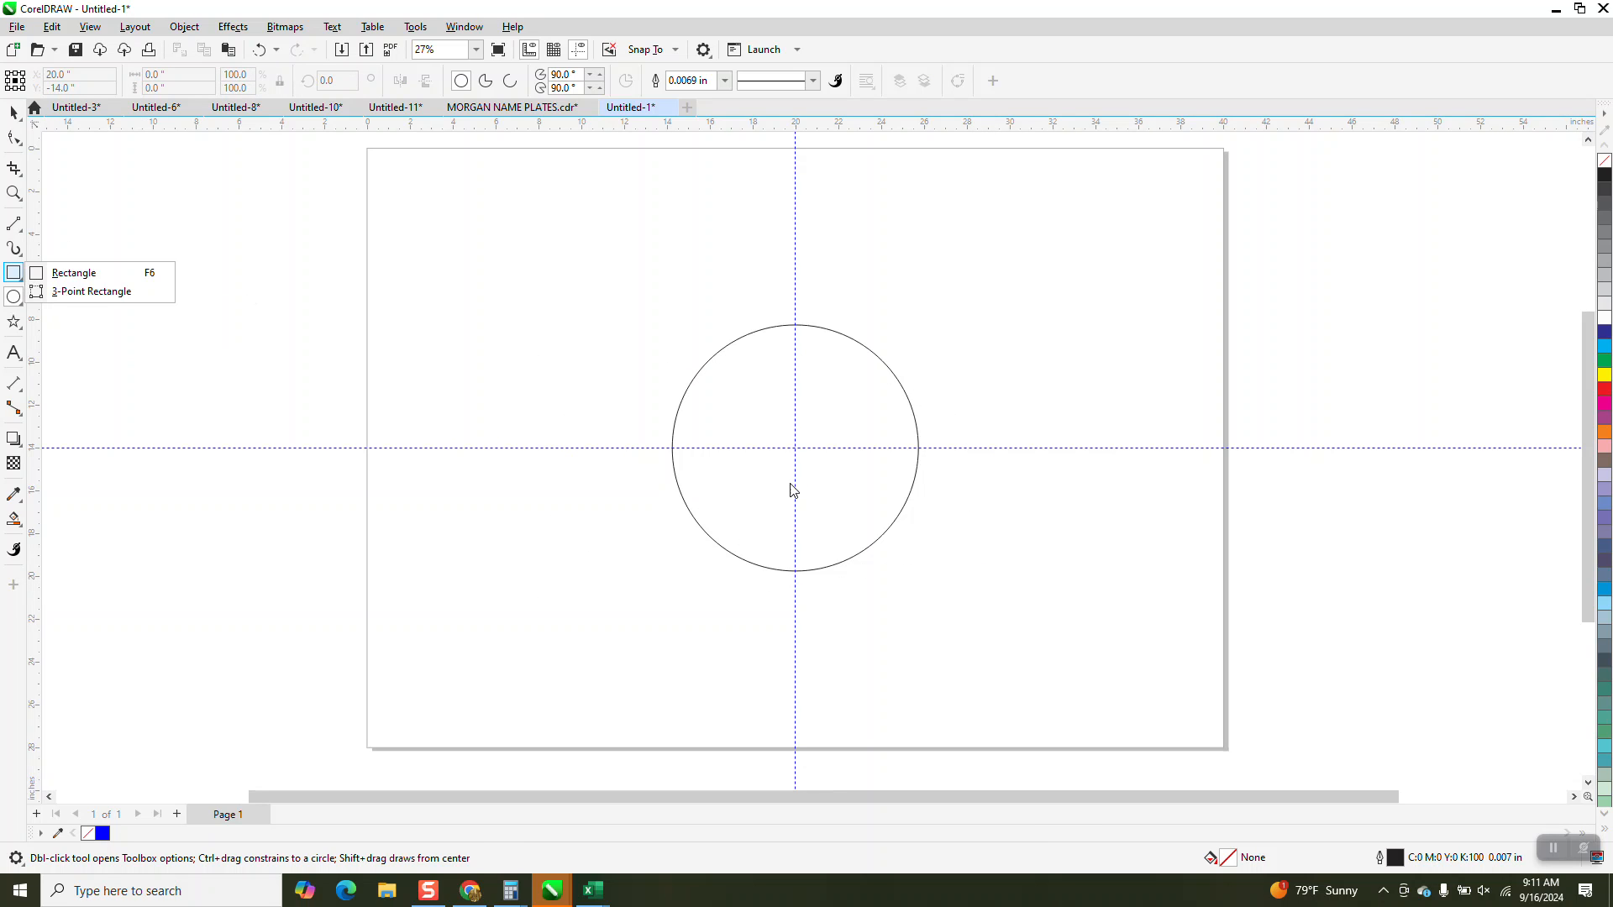
left_click(78, 276)
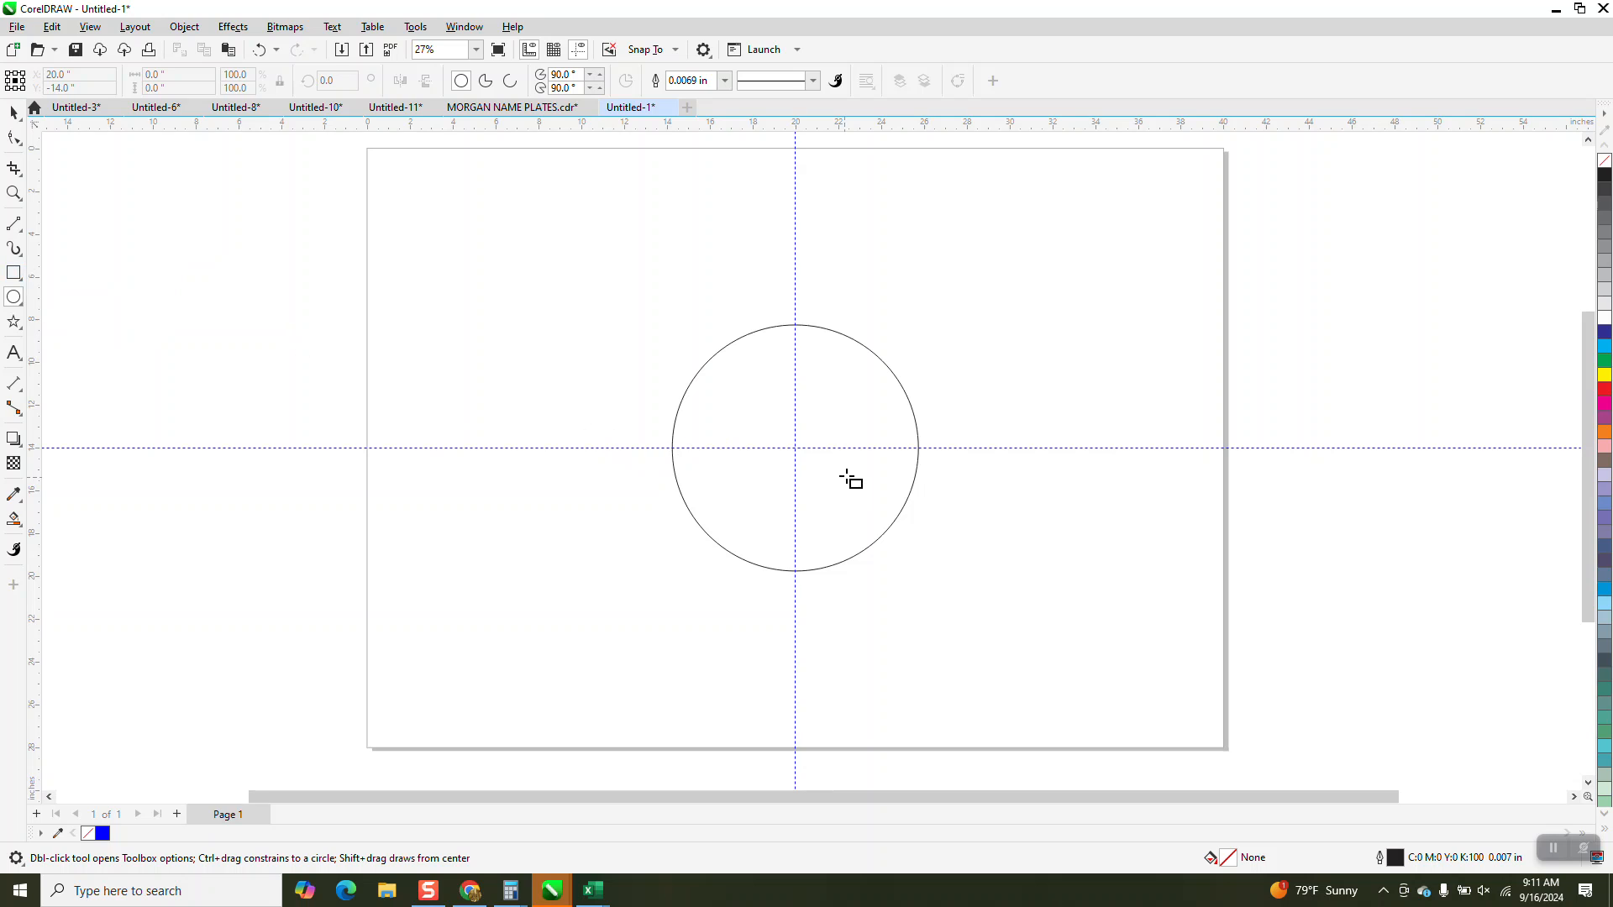
mouse_move(795, 448)
left_mouse_down()
mouse_move(802, 566)
mouse_move(635, 573)
mouse_move(802, 577)
mouse_move(575, 564)
left_mouse_up()
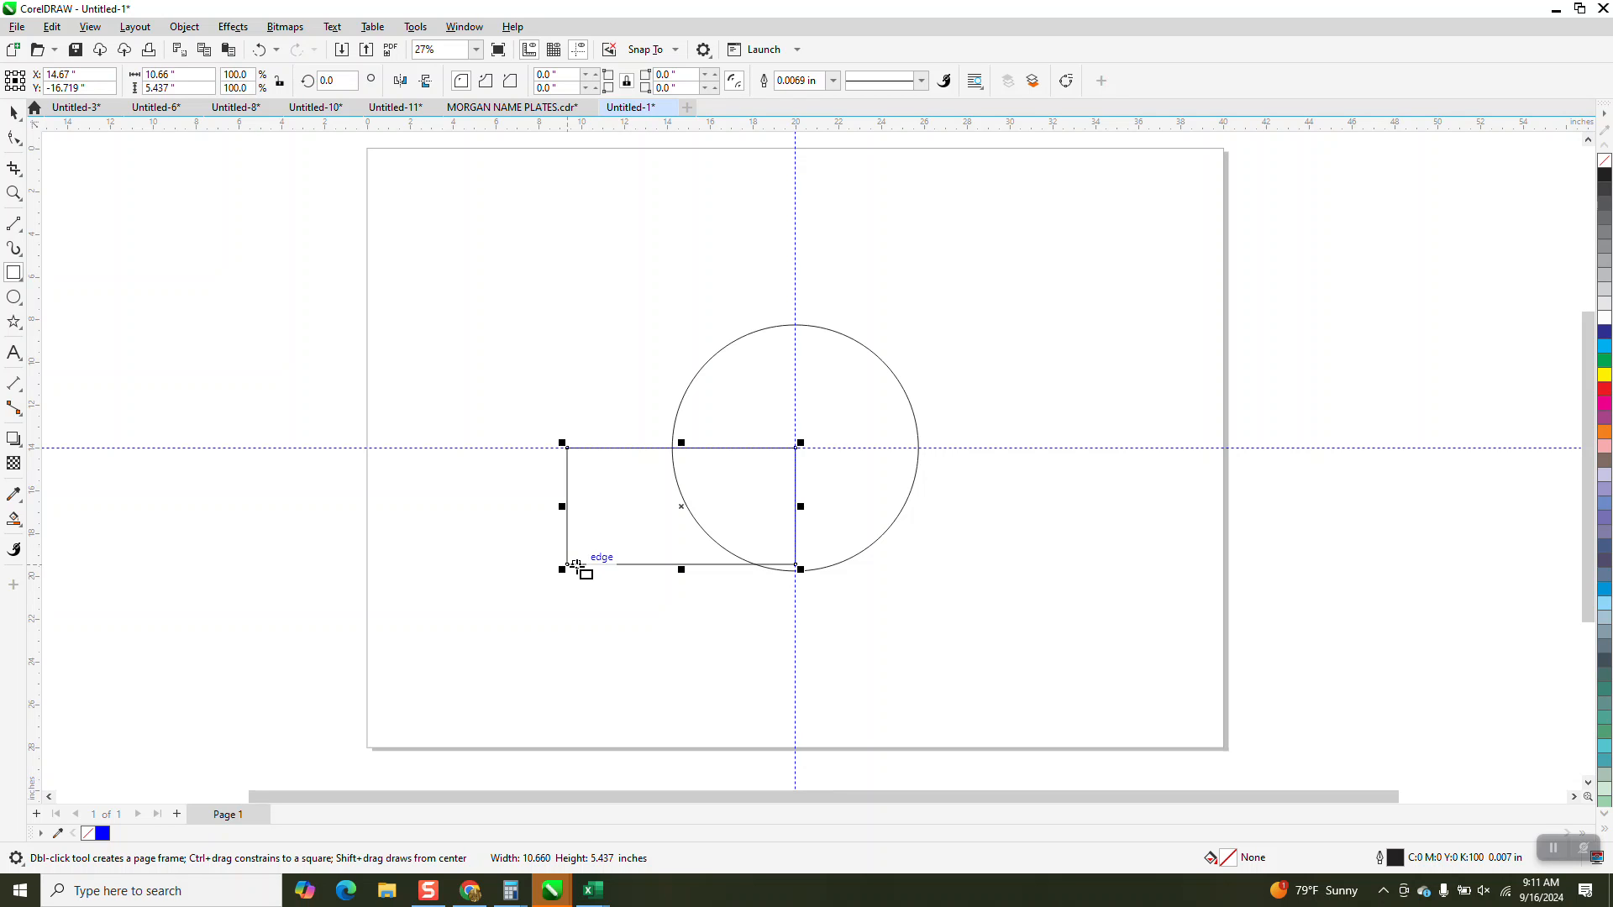
Delete the rectangle at the guideline intersection and select the circle.
key("Delete")
left_click(16, 114)
left_click(743, 340)
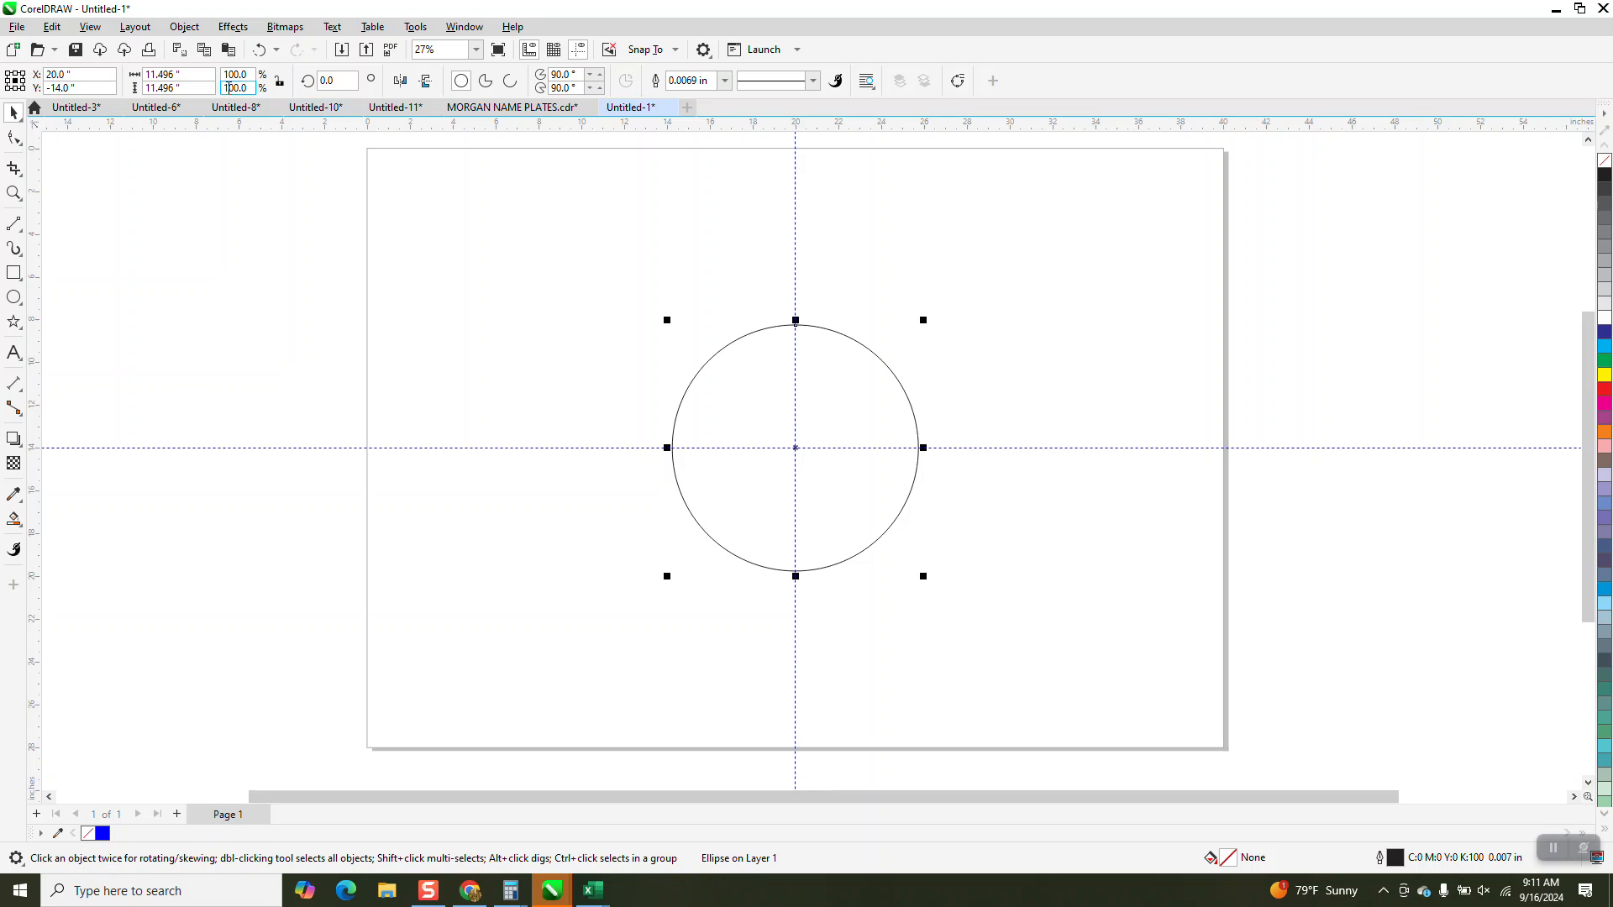
double_click(164, 74)
type("1")
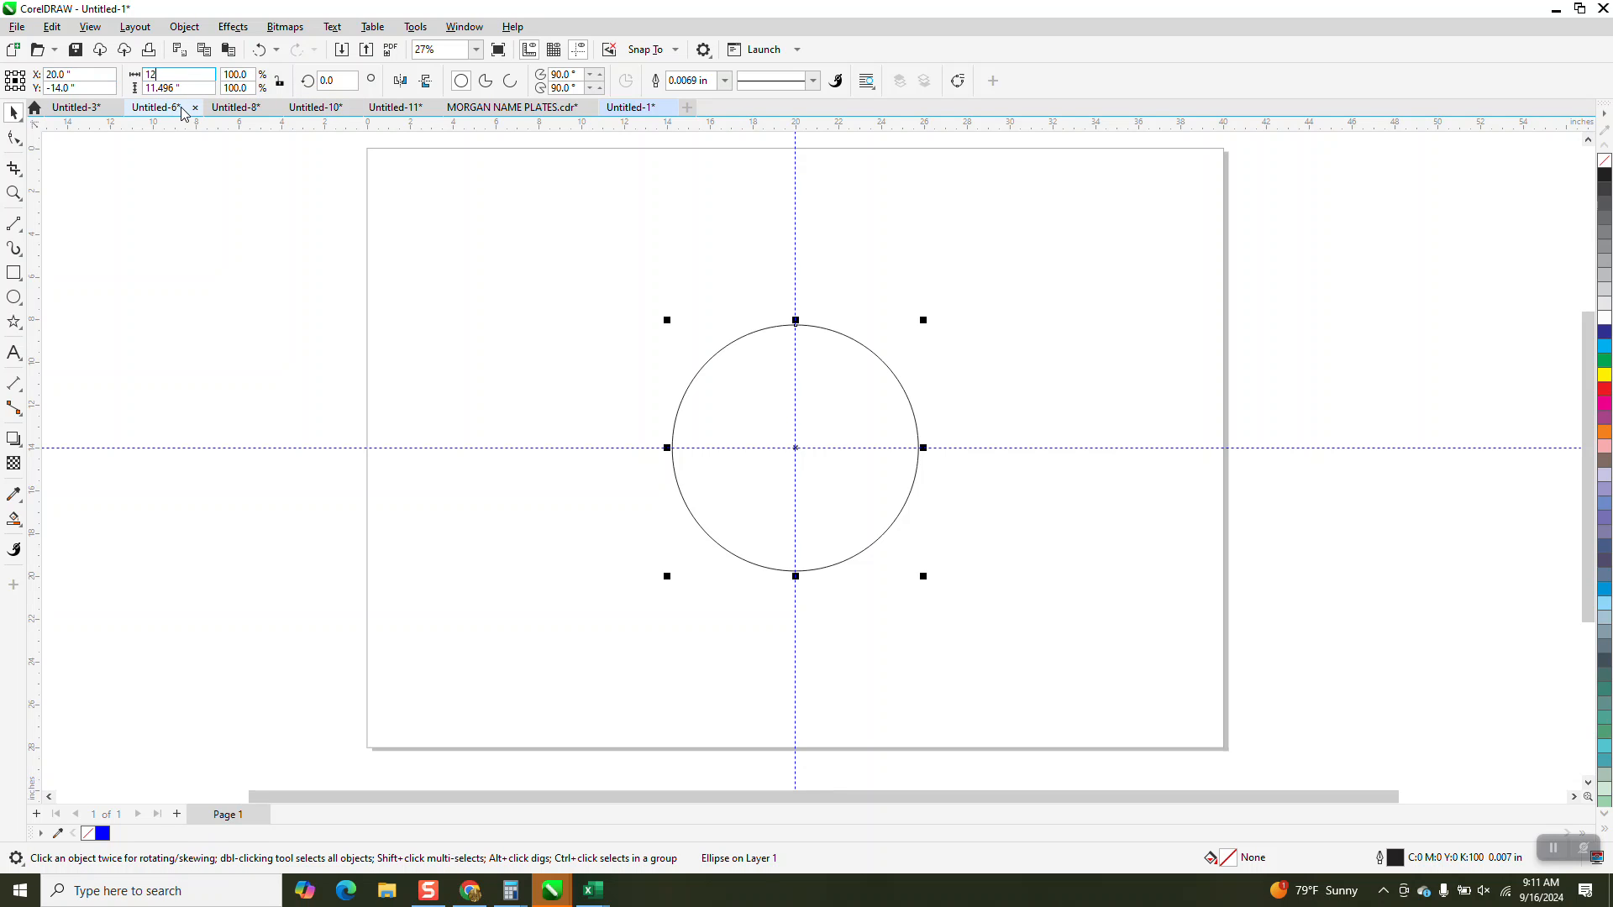
type("2")
key("Return")
left_click(258, 51)
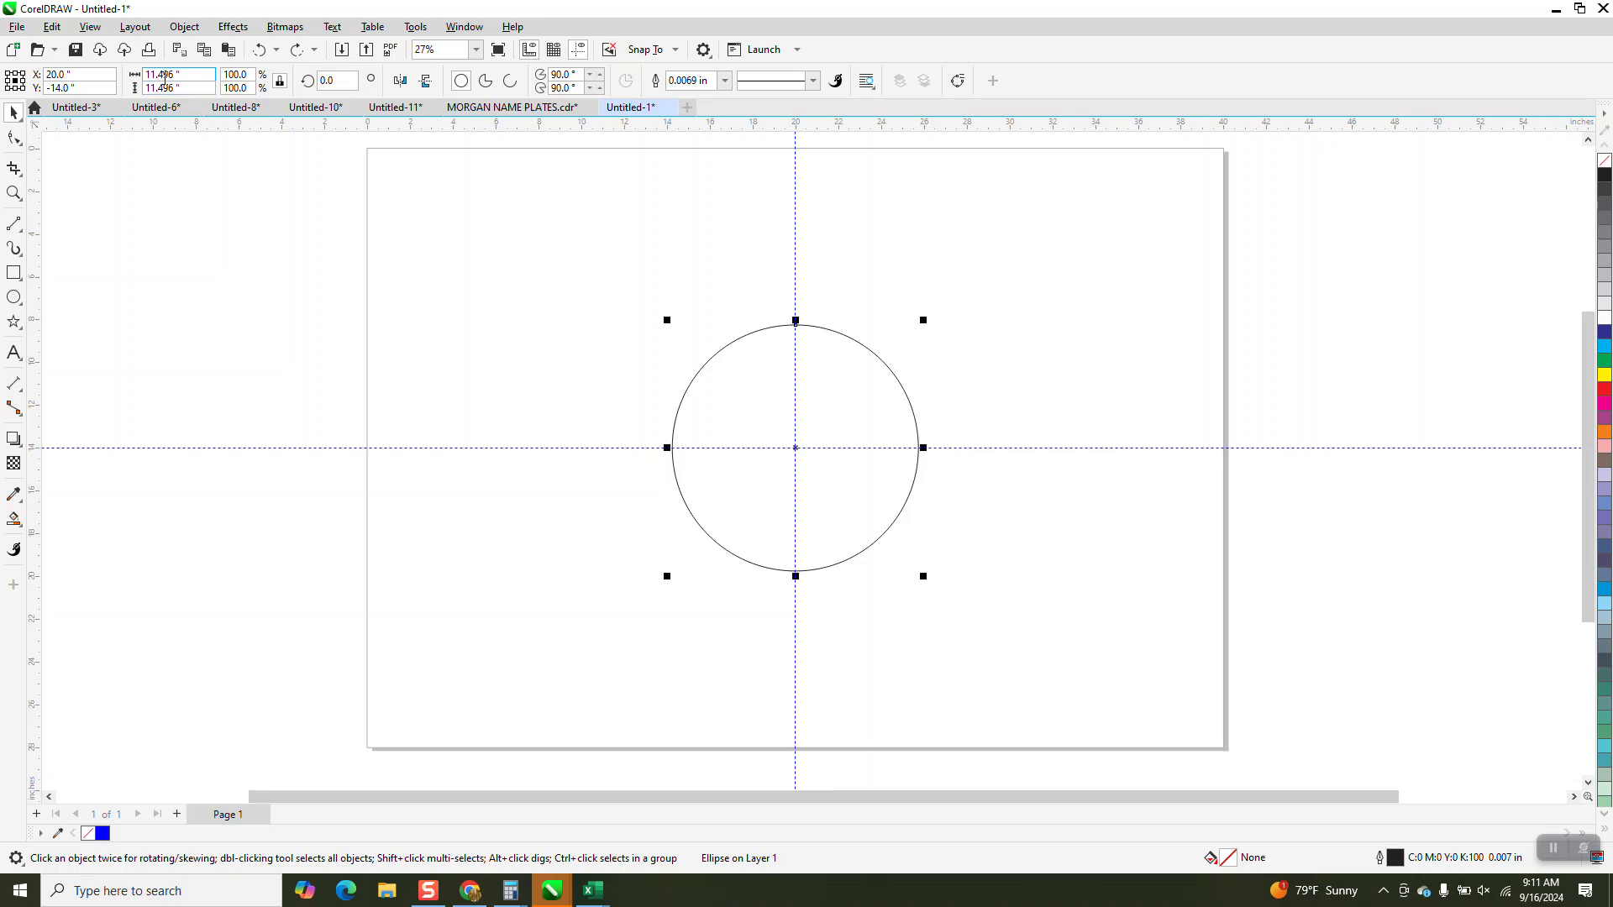
Set the circle's diameter to 12 inches with the aspect ratio locked.
type("12")
key("Return")
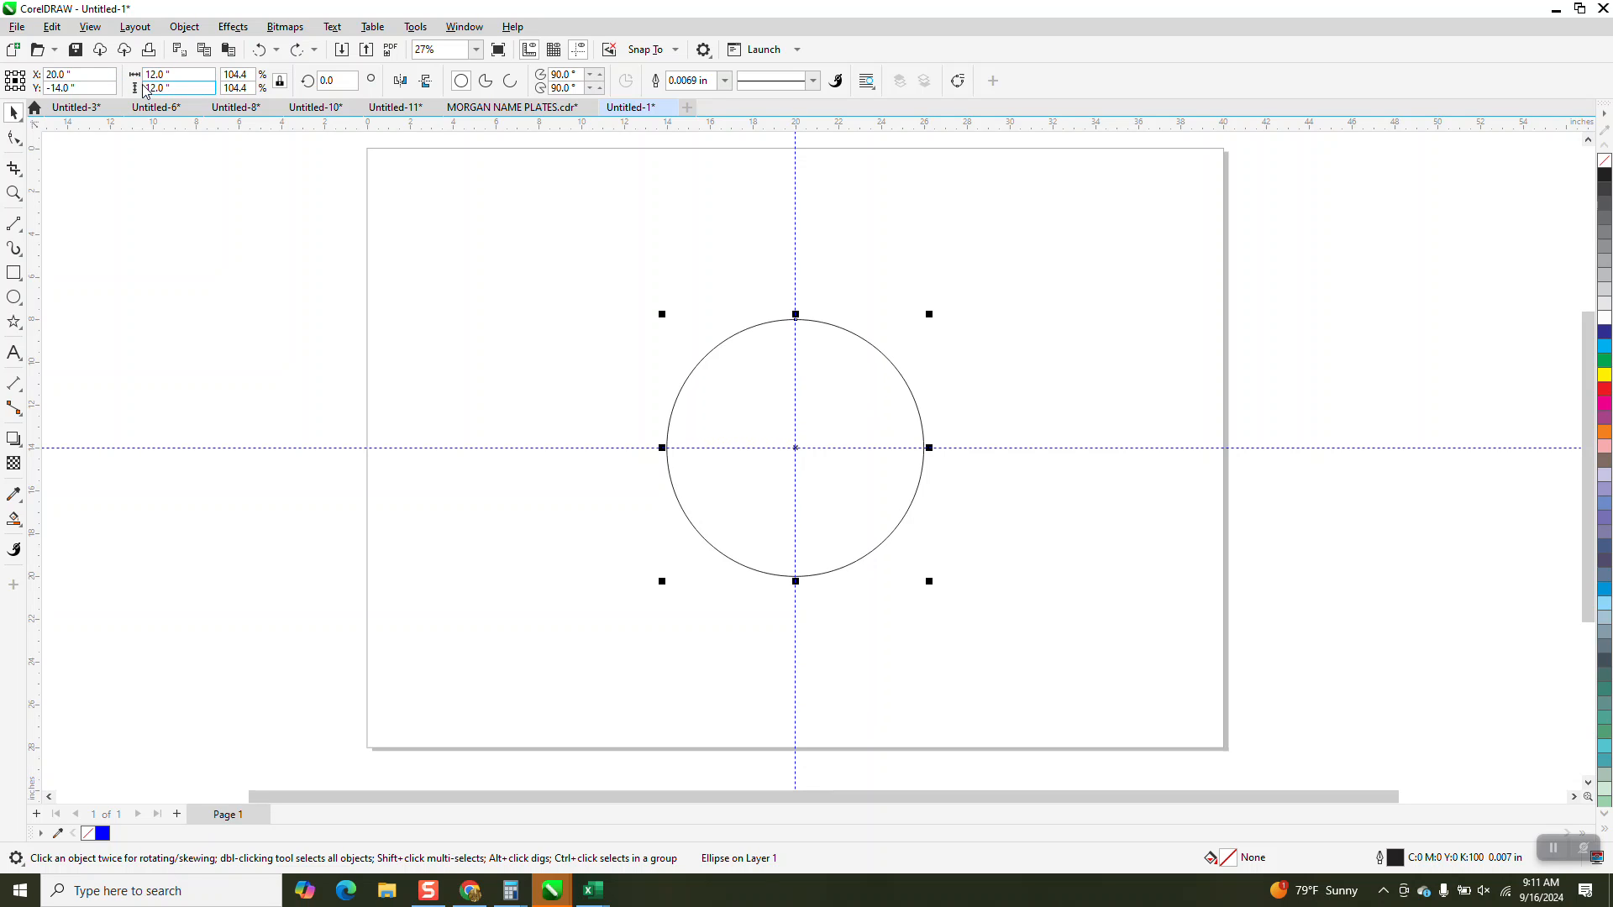
Draw a rectangle beside the circle and, with the aspect ratio unlocked, set its size to 12 inches wide by 6 inches high.
left_click(14, 273)
left_click_drag(437, 306, 667, 448)
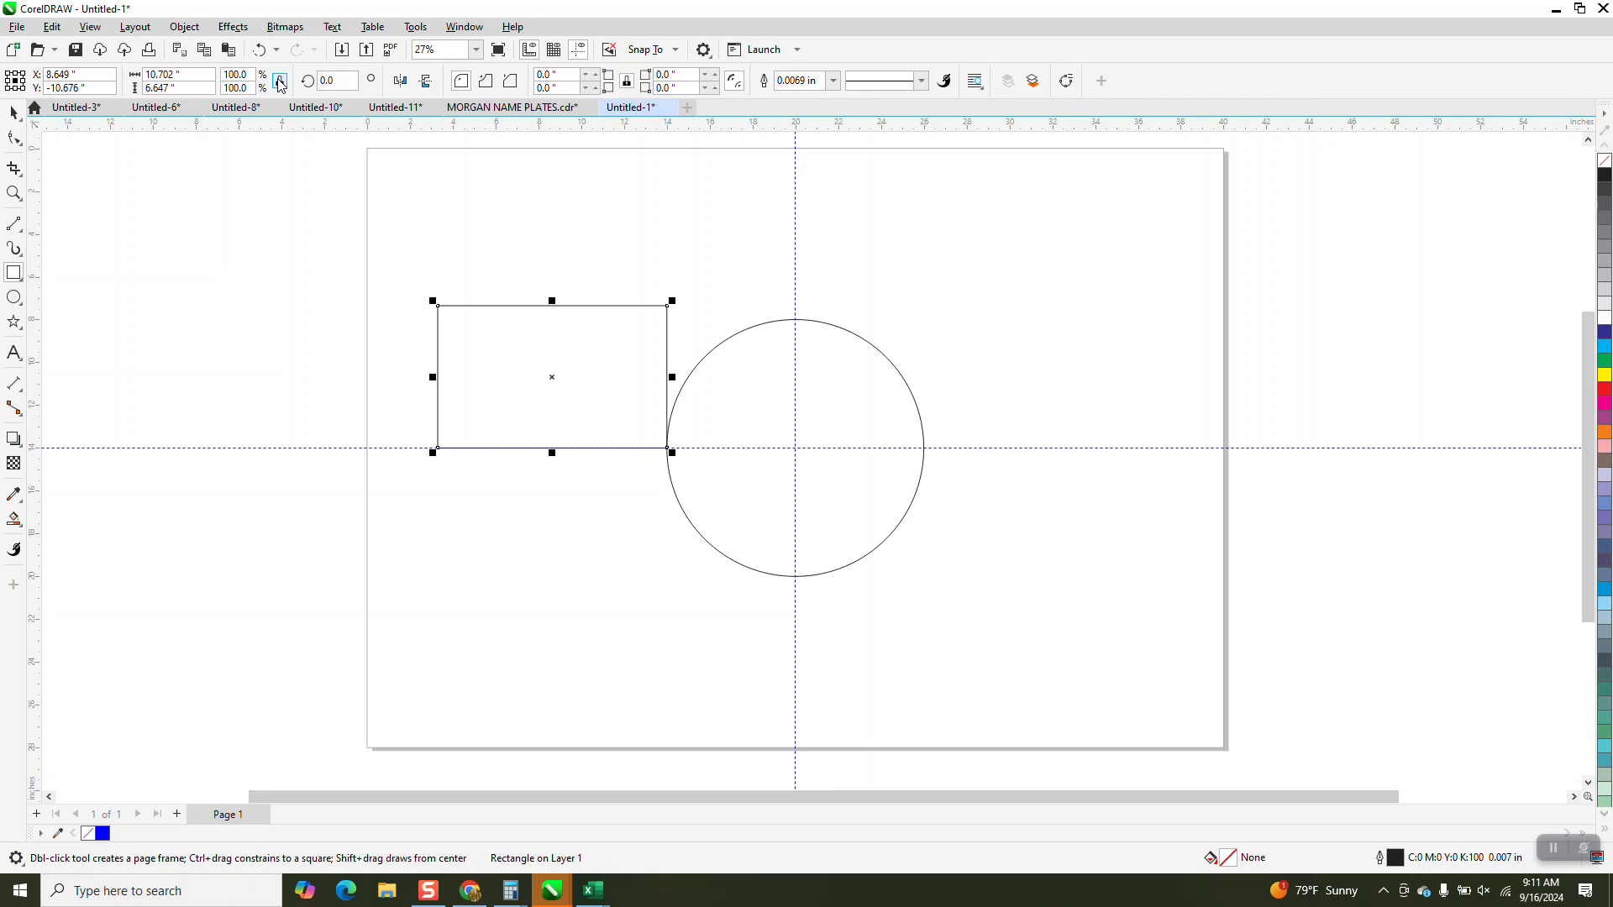
left_click_drag(204, 89, 124, 93)
type("6")
key("Return")
left_click_drag(210, 75, 66, 76)
type("12")
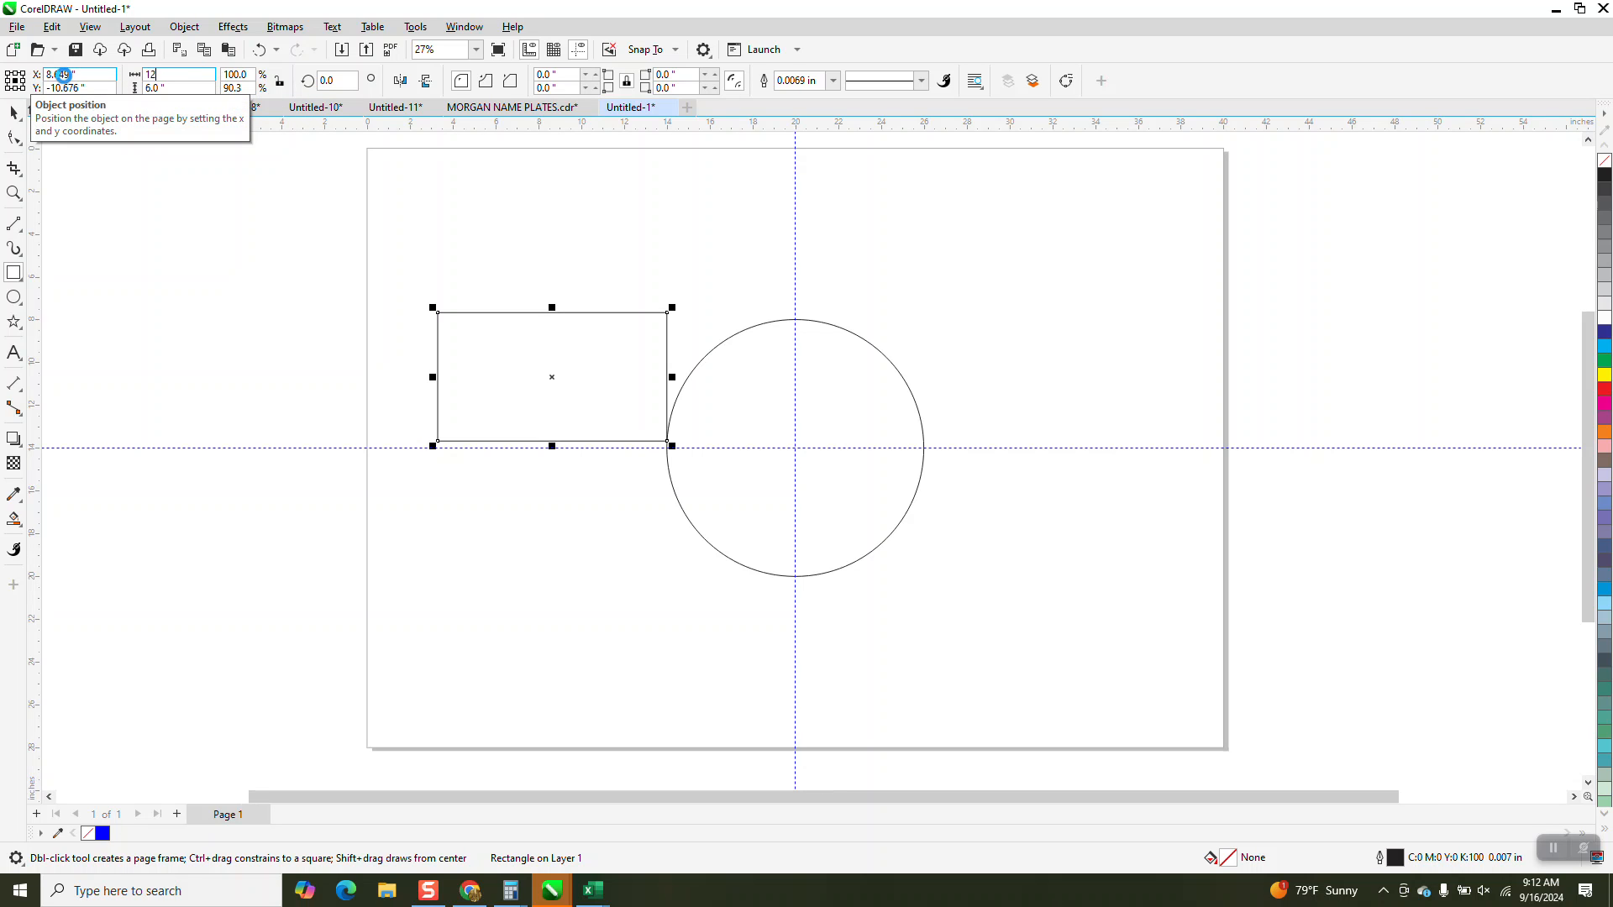
key("Return")
Center the rectangle on the page and move it so its upper-right corner snaps to the guideline intersection.
key("p")
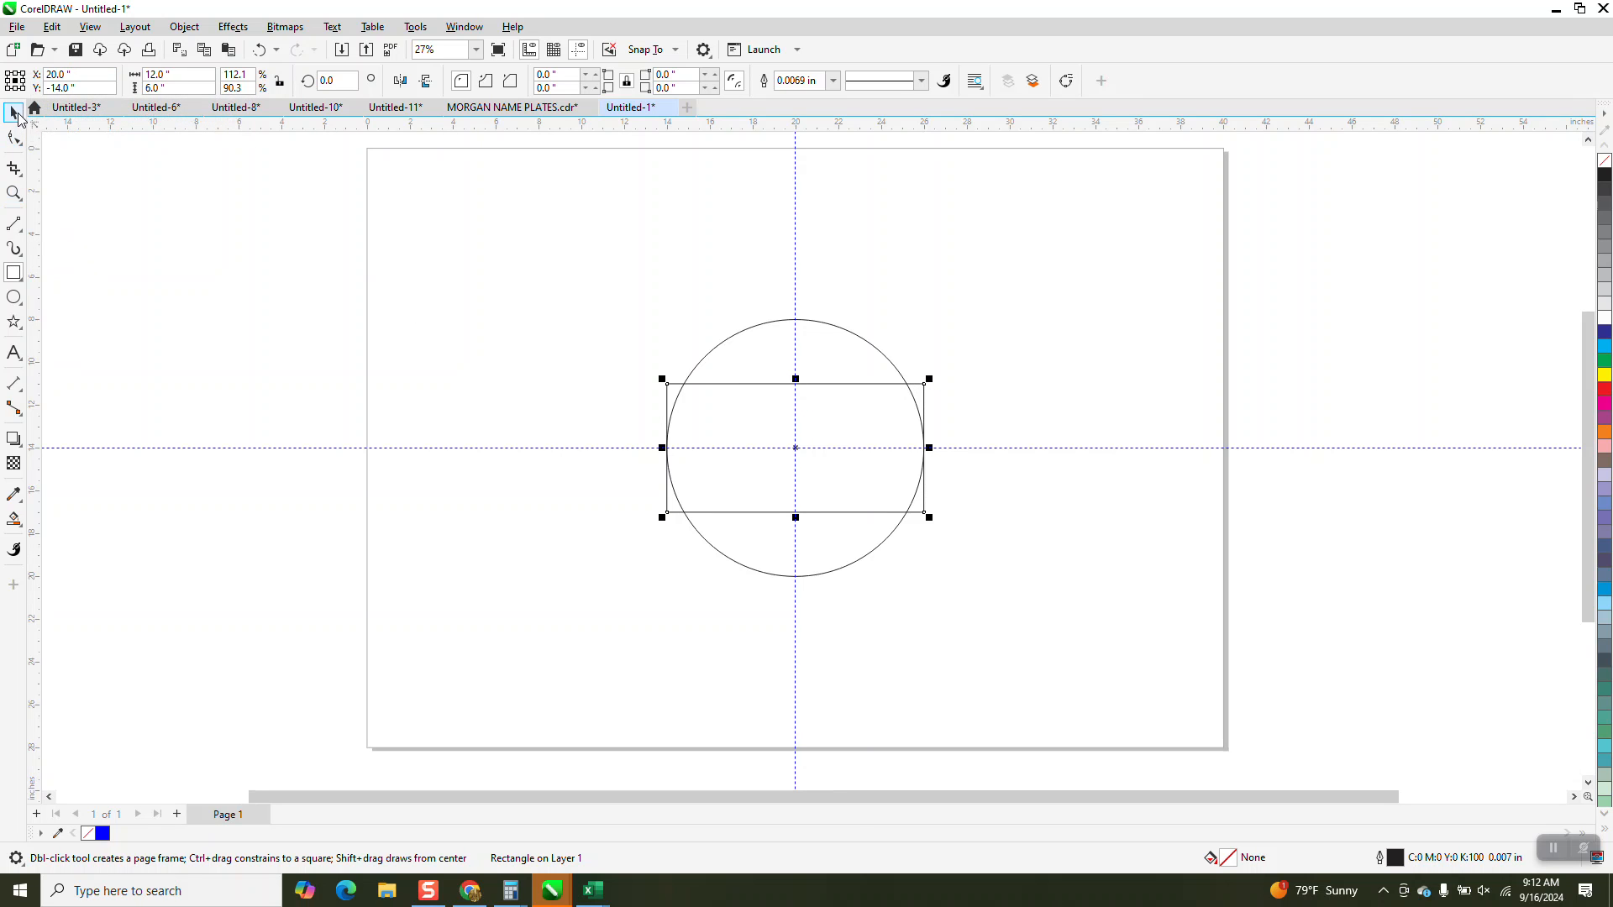
key("space")
left_click_drag(928, 389, 848, 425)
left_click_drag(800, 452, 798, 449)
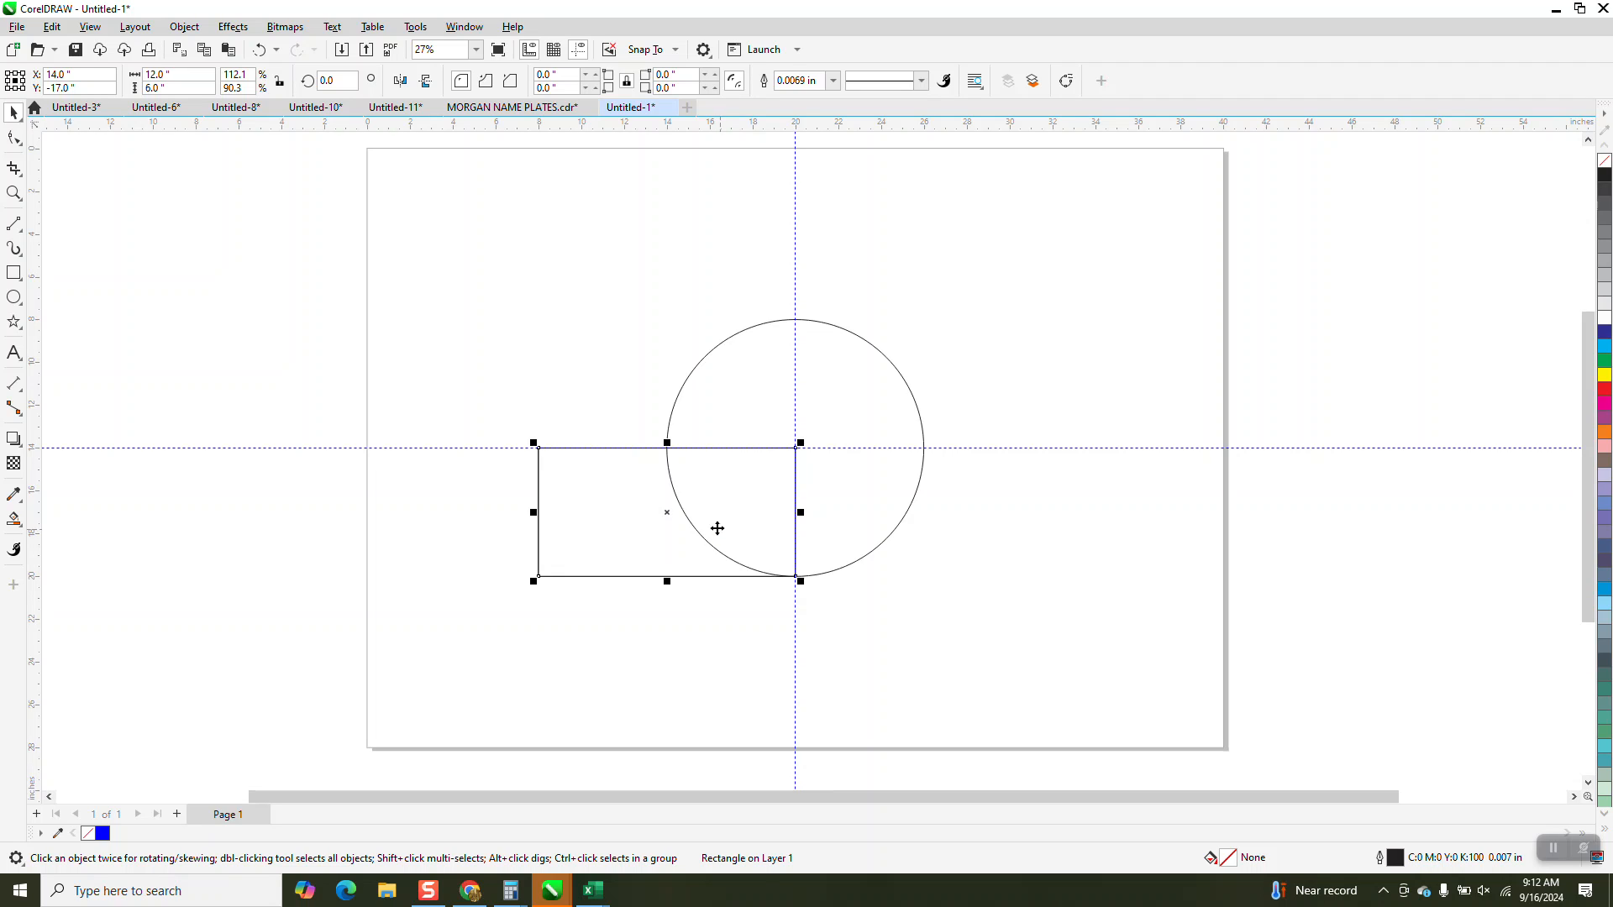
Move the rectangle's rotation center to the guideline intersection and create three copies around it at successive 90-degree rotations.
left_click(658, 513)
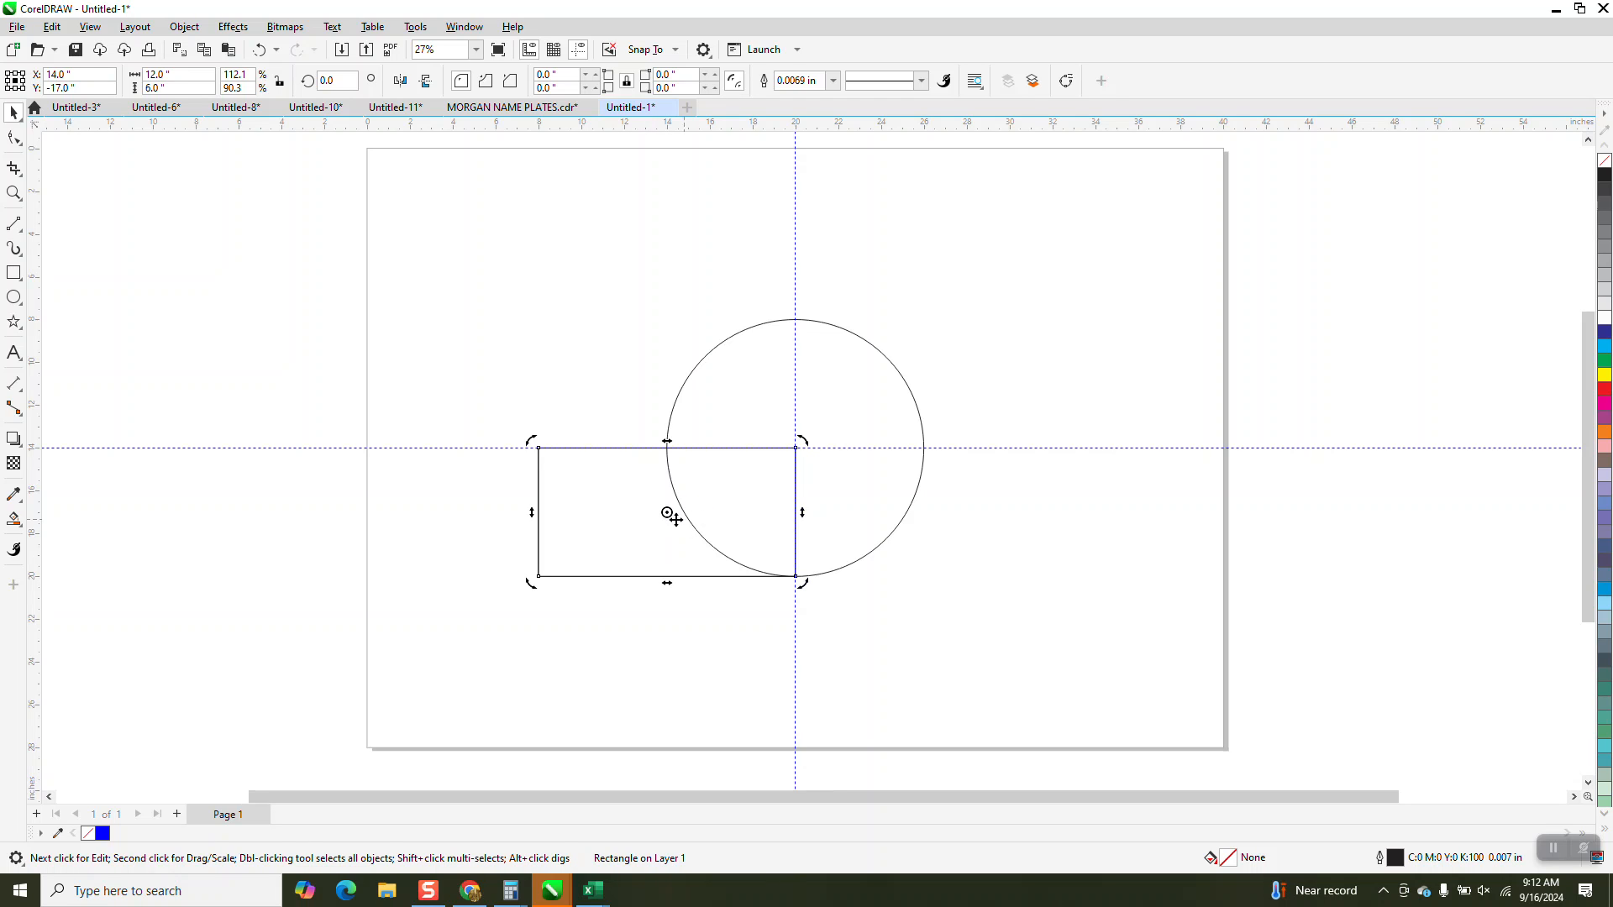
left_click_drag(667, 513, 796, 454)
left_click(322, 80)
type("90")
key("Return")
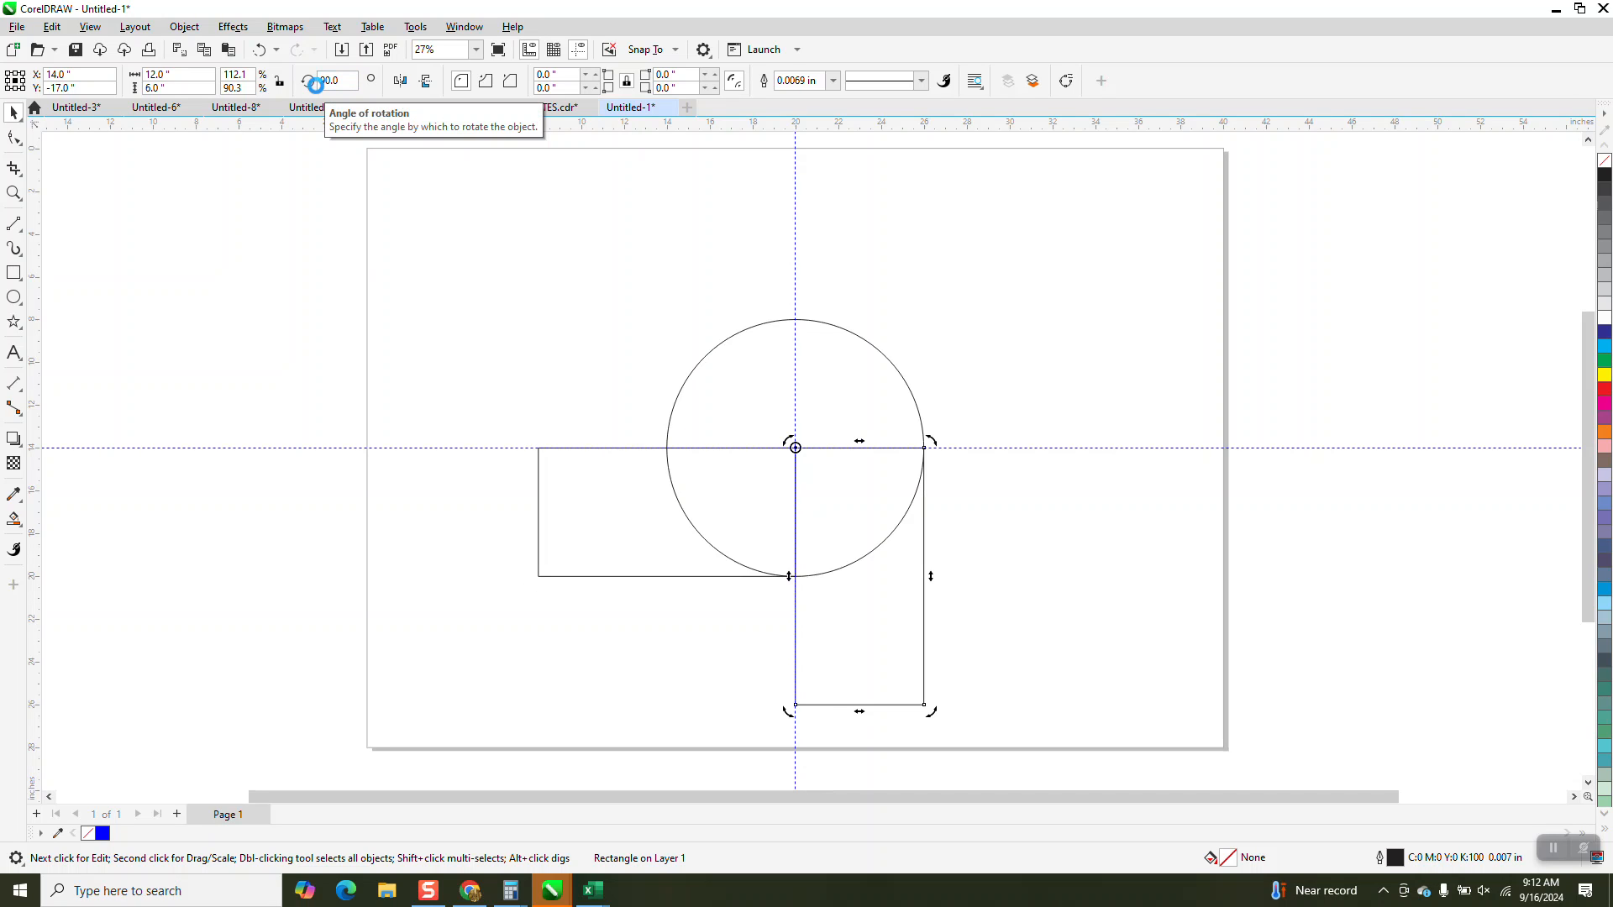
key("ctrl+r")
key("ctrl+r")
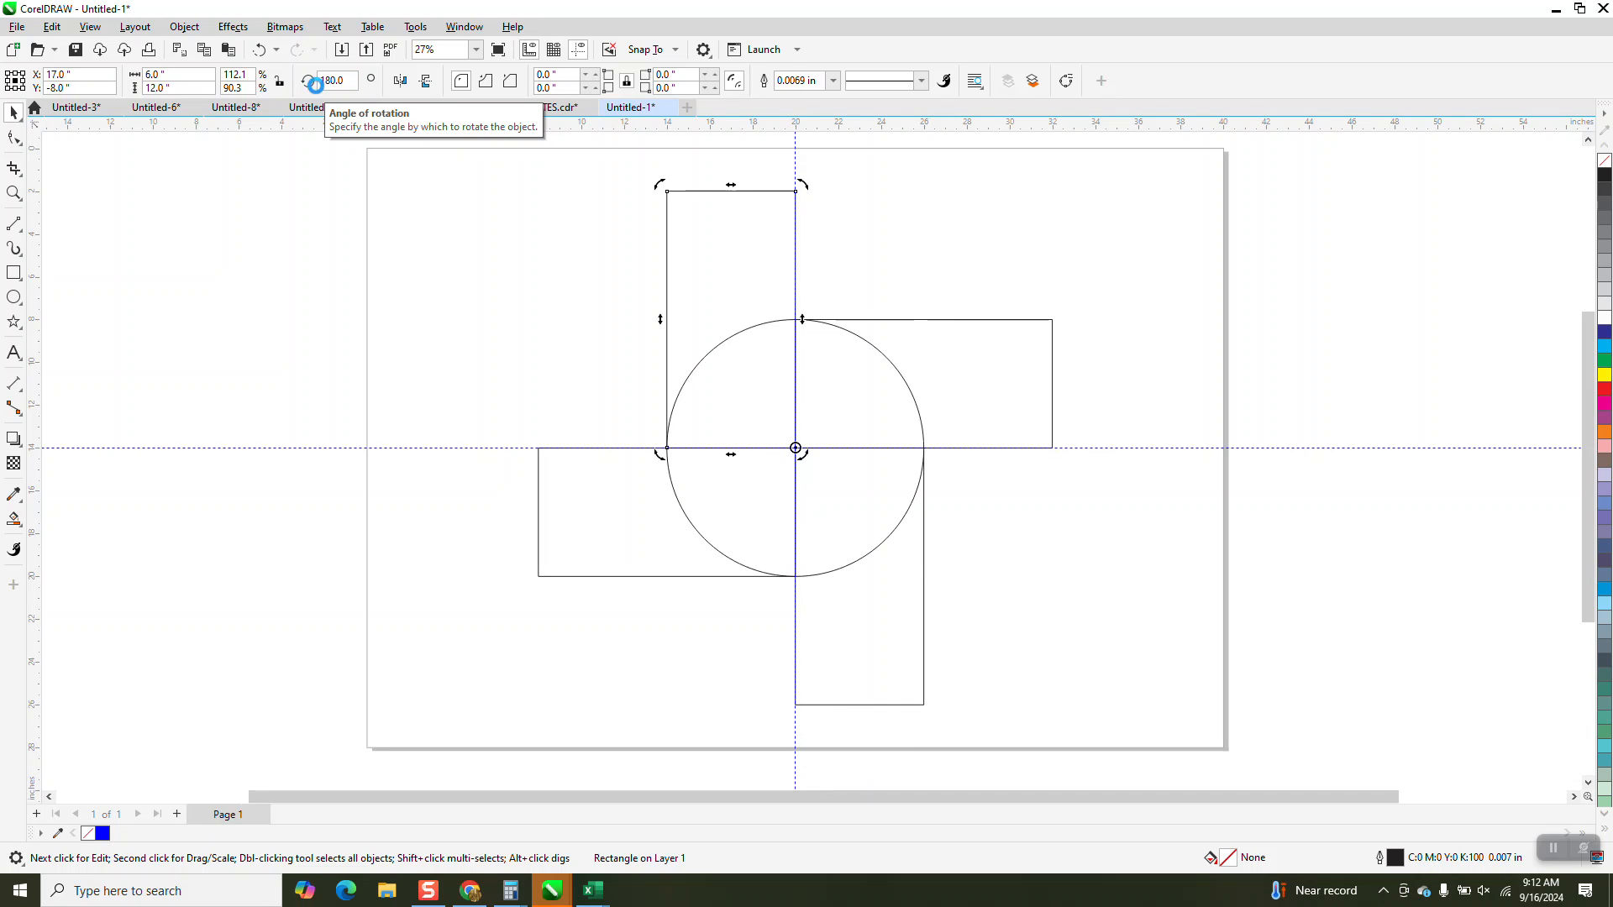
Select the circle and all four rectangles and weld them into one shape.
scroll(568, 238, "down", 1)
left_click_drag(474, 161, 1092, 648)
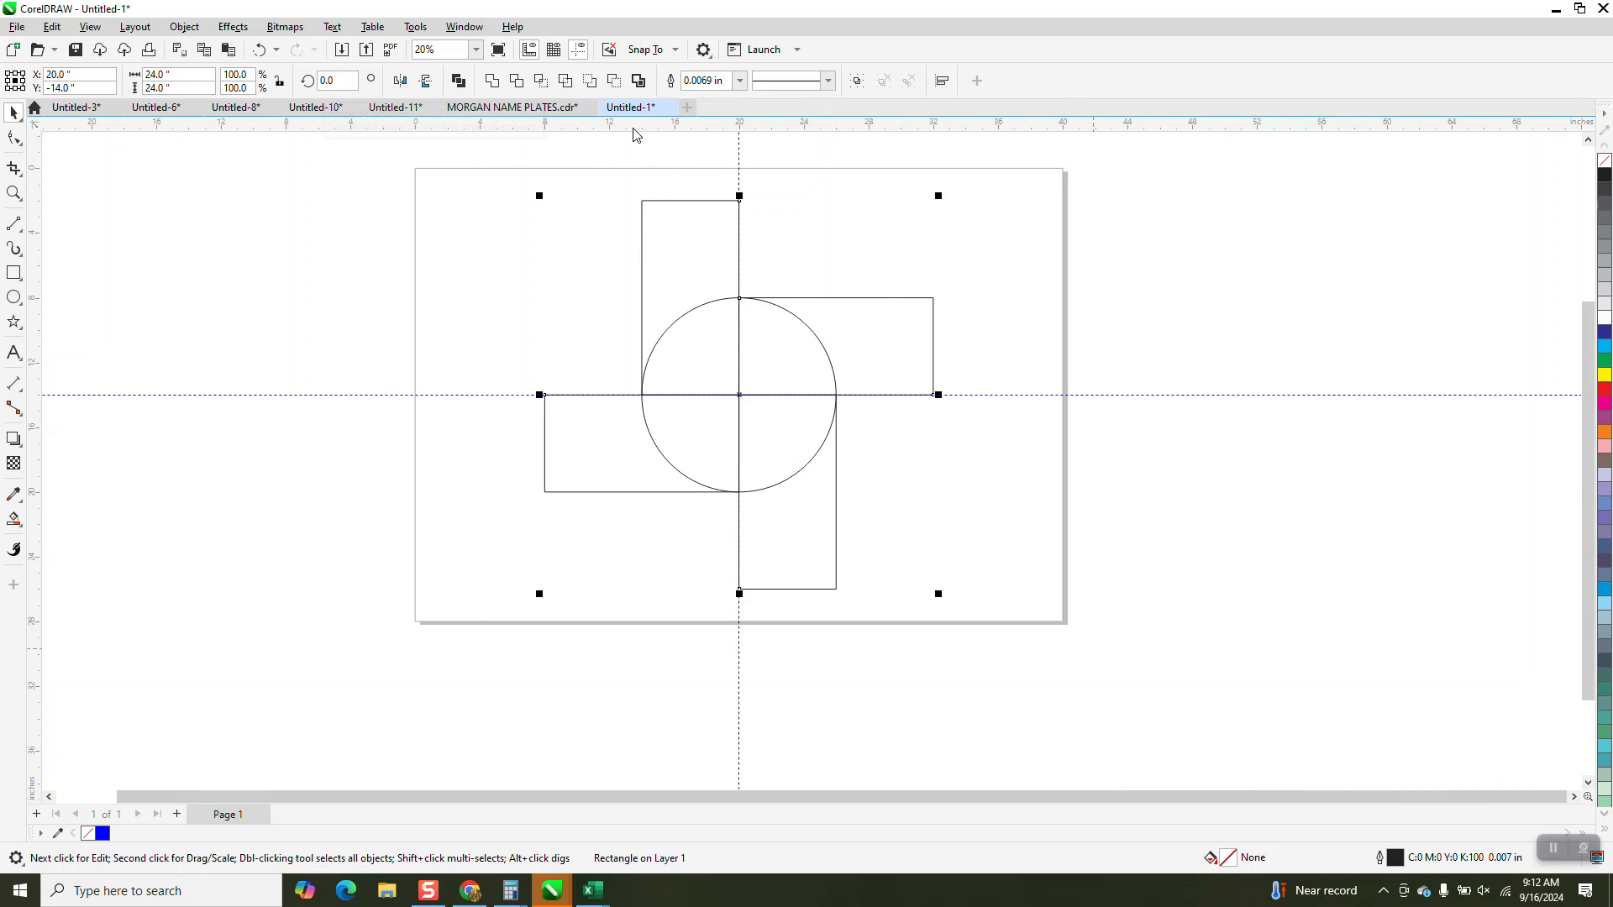
left_click(492, 83)
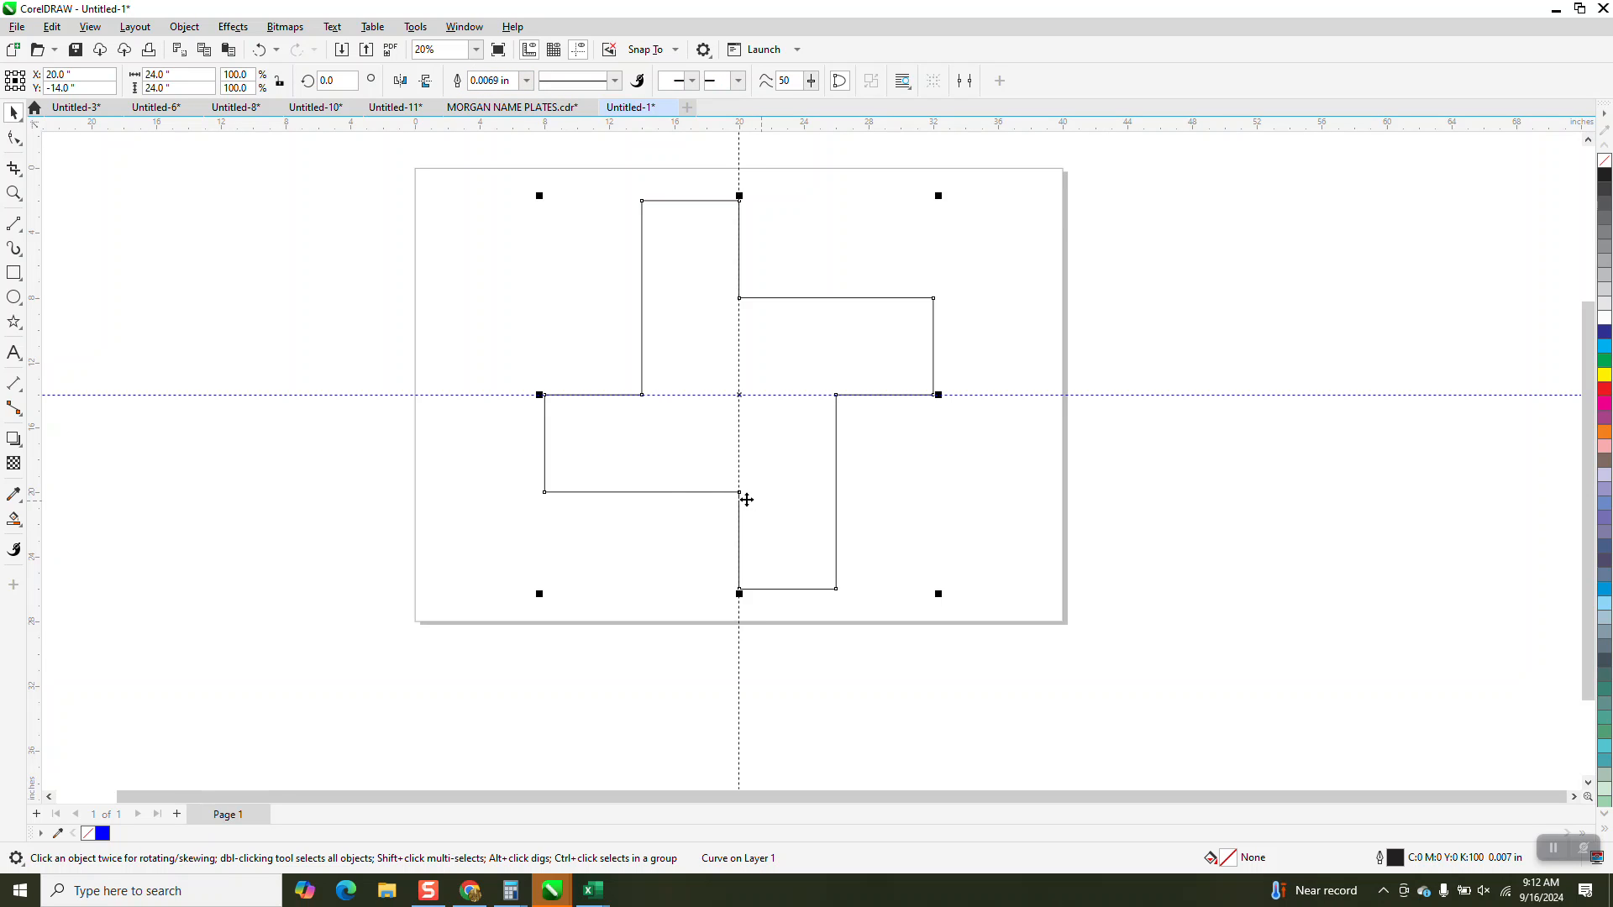
Fill the welded pinwheel shape with solid blue and no outline using the Smart Fill tool.
left_click(24, 521)
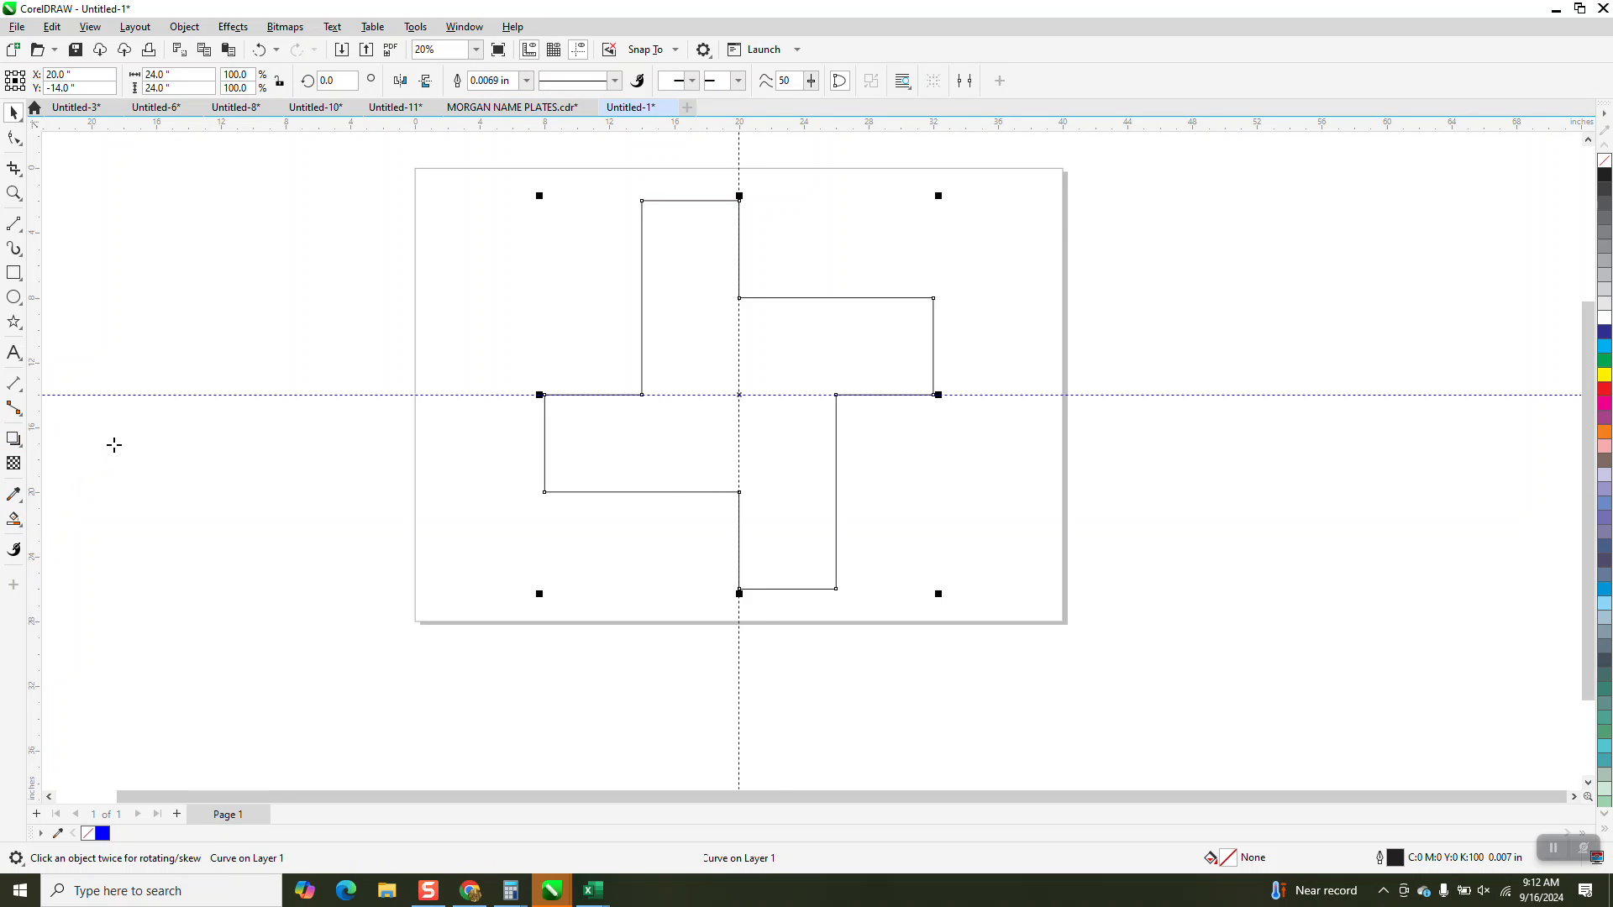
left_click(770, 343)
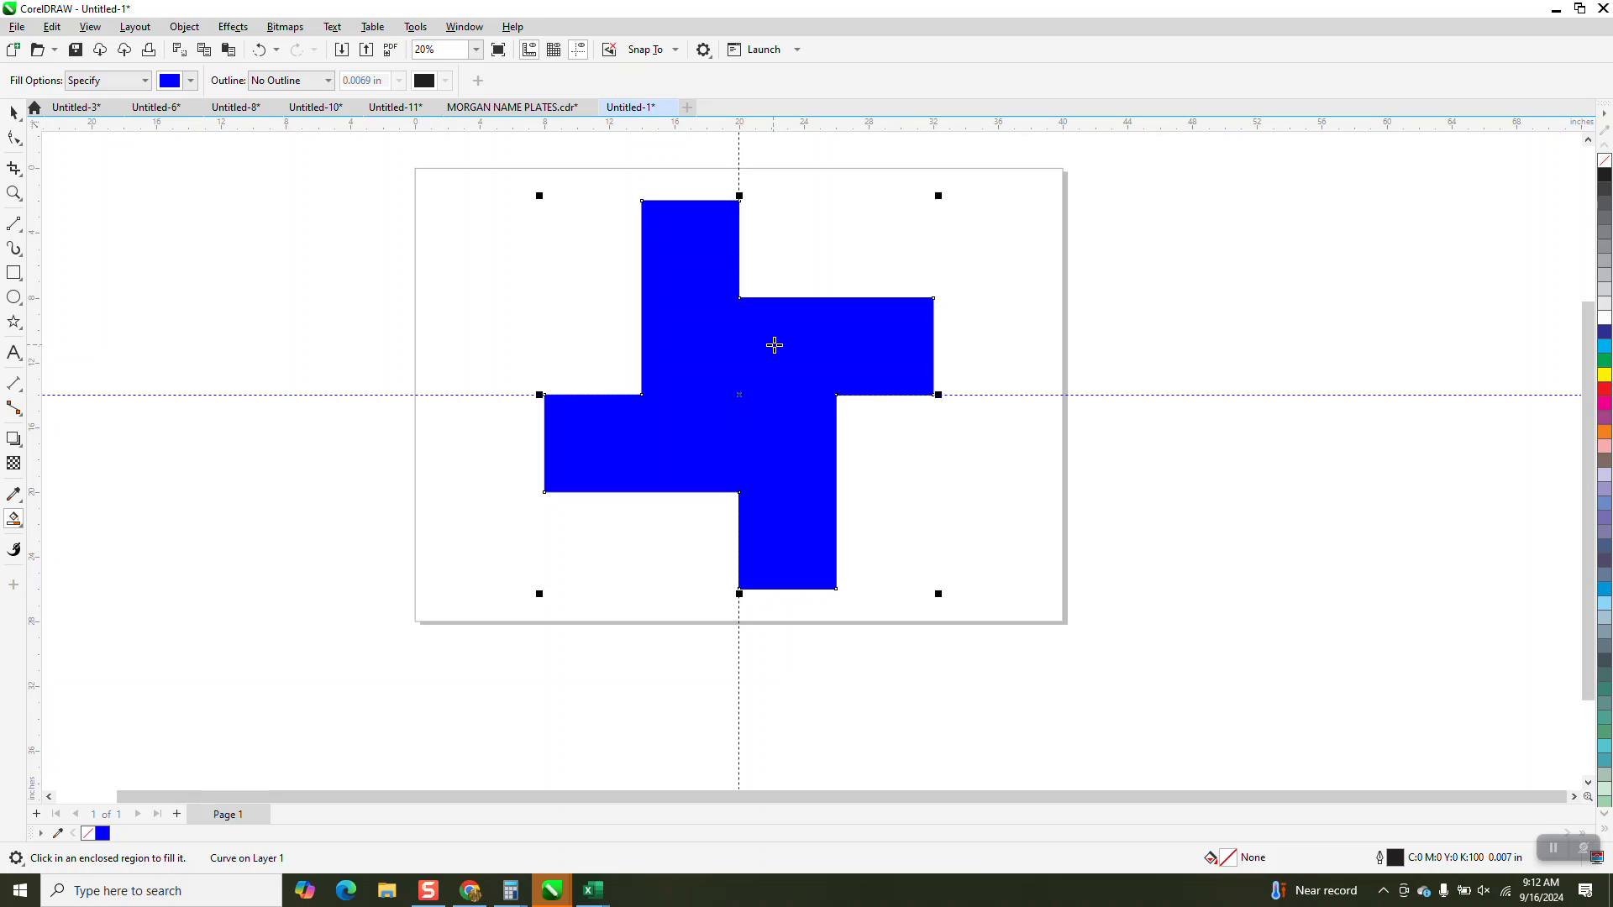